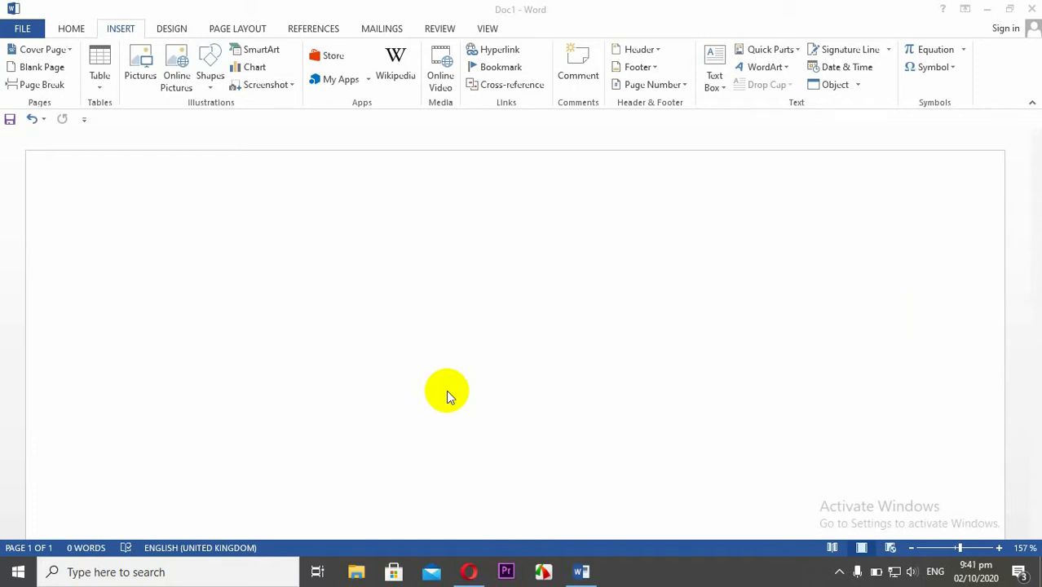
Step: Fill the blank document with sample text generated by =rand(25,8) and return to its beginning
click(420, 348)
text(=rand(25,8)
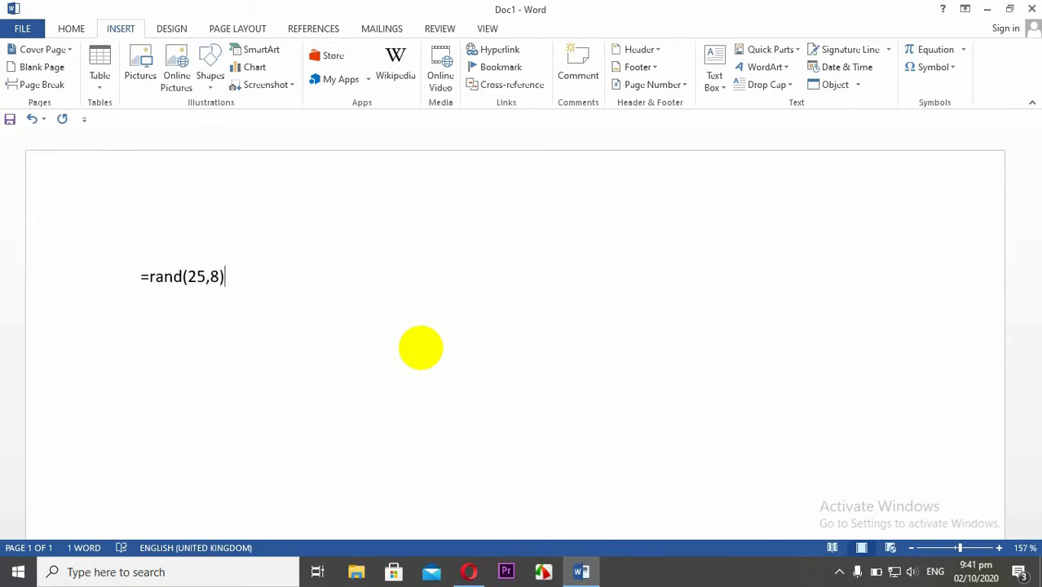
key(Return)
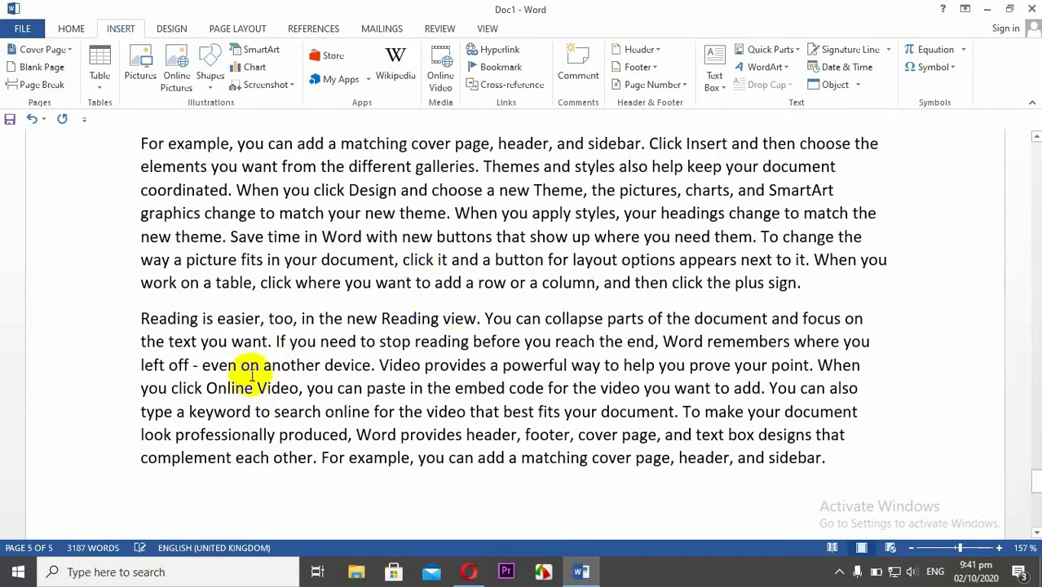
scroll(361, 319, up, 10)
scroll(402, 267, up, 3)
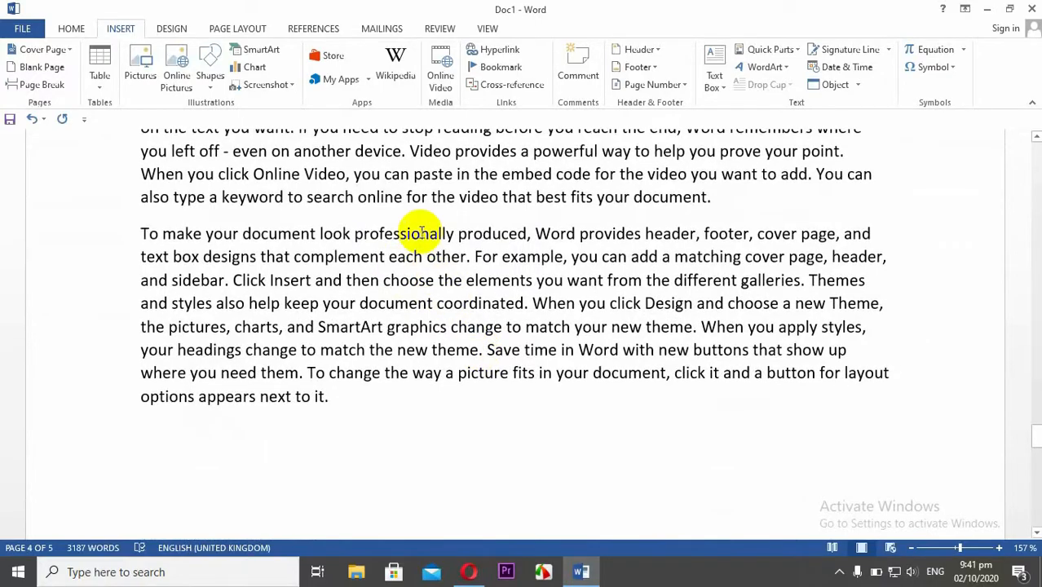
scroll(421, 232, up, 10)
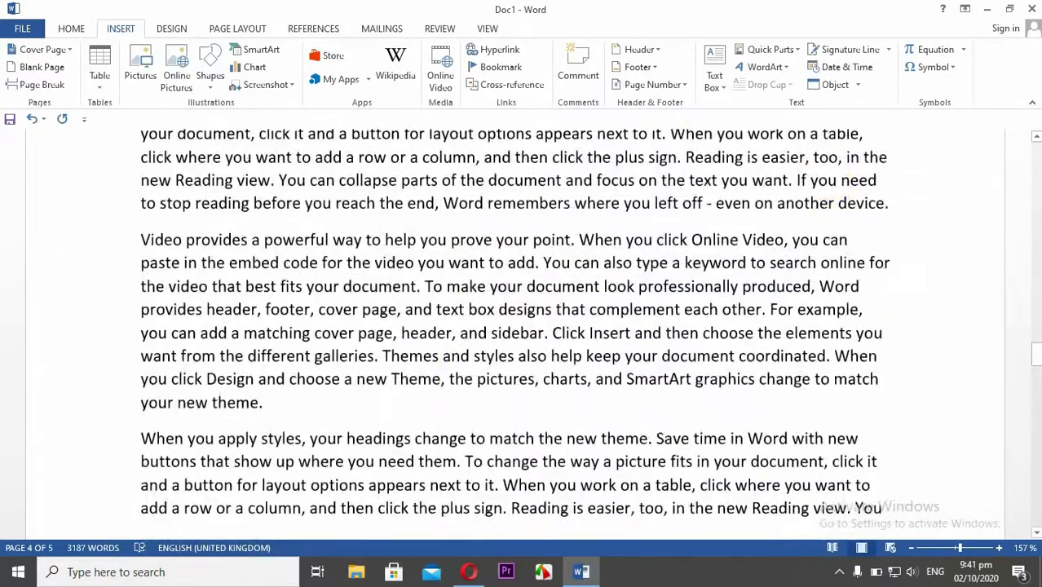
drag(1036, 349, 1036, 134)
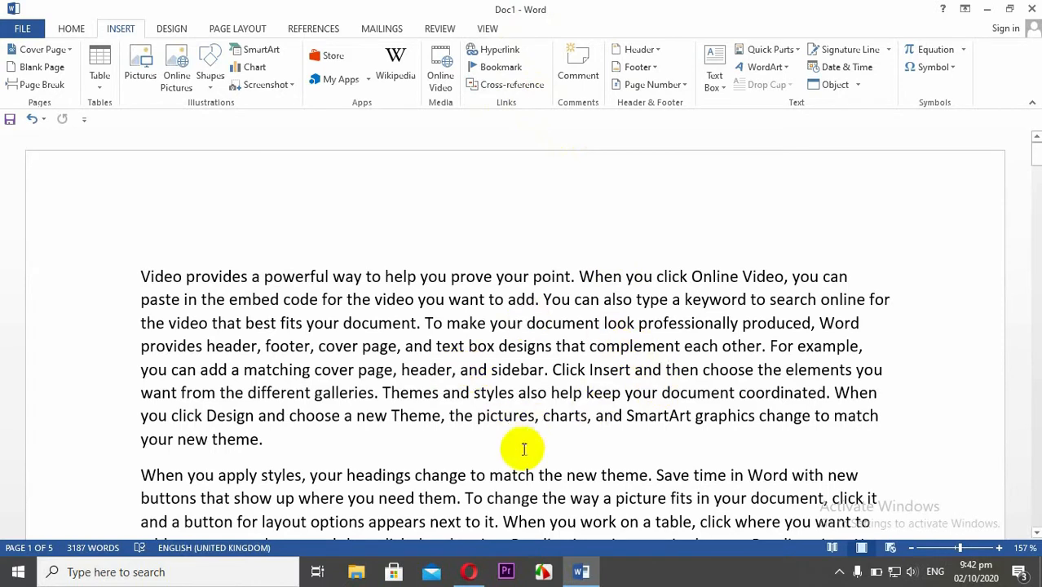
Step: Bookmark the phrase "To make your document look professionally produced" on page 2 with the name a
click(197, 300)
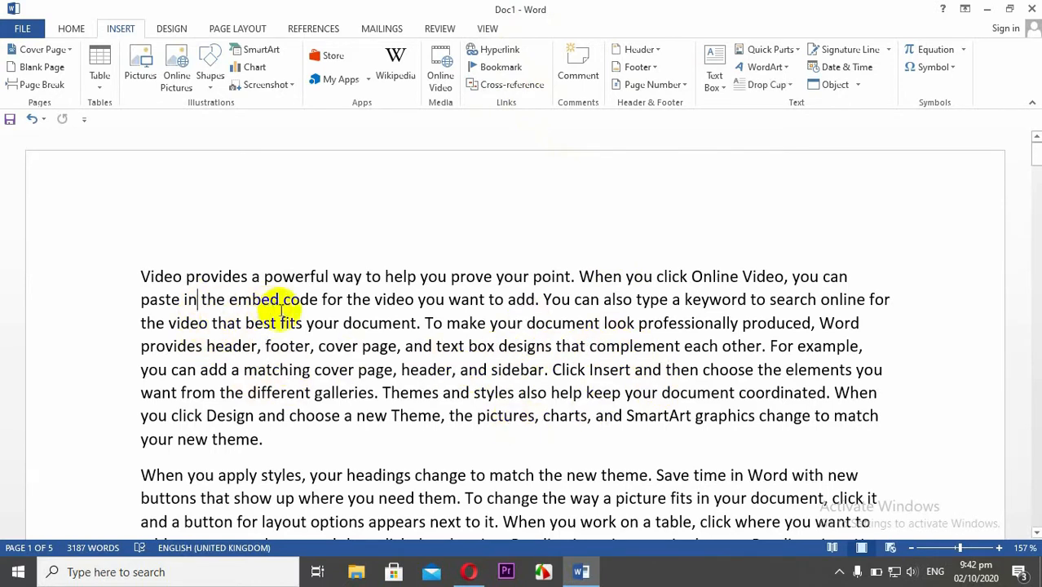
scroll(326, 343, down, 4)
scroll(329, 343, down, 10)
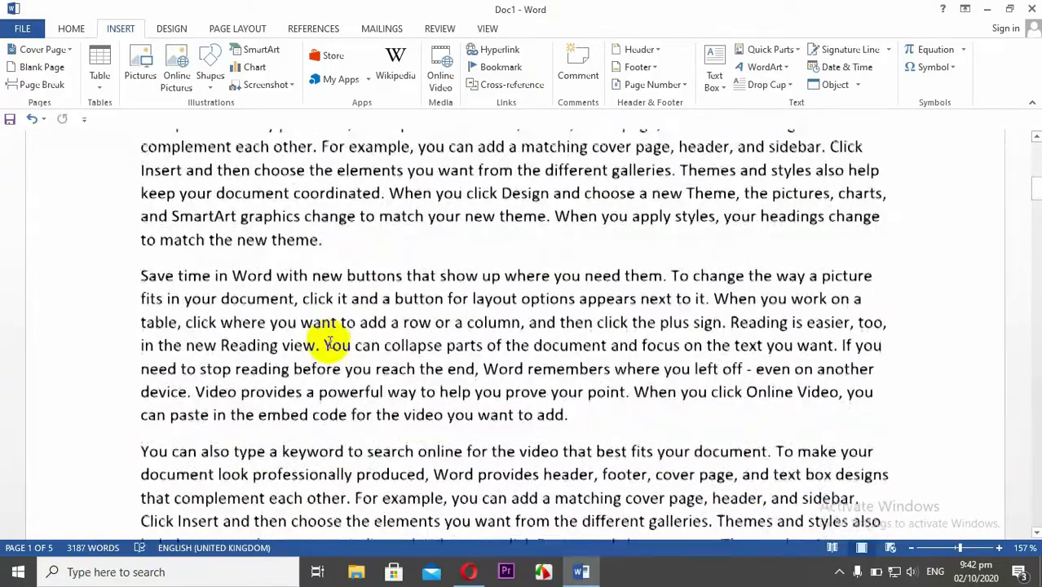
scroll(330, 343, down, 10)
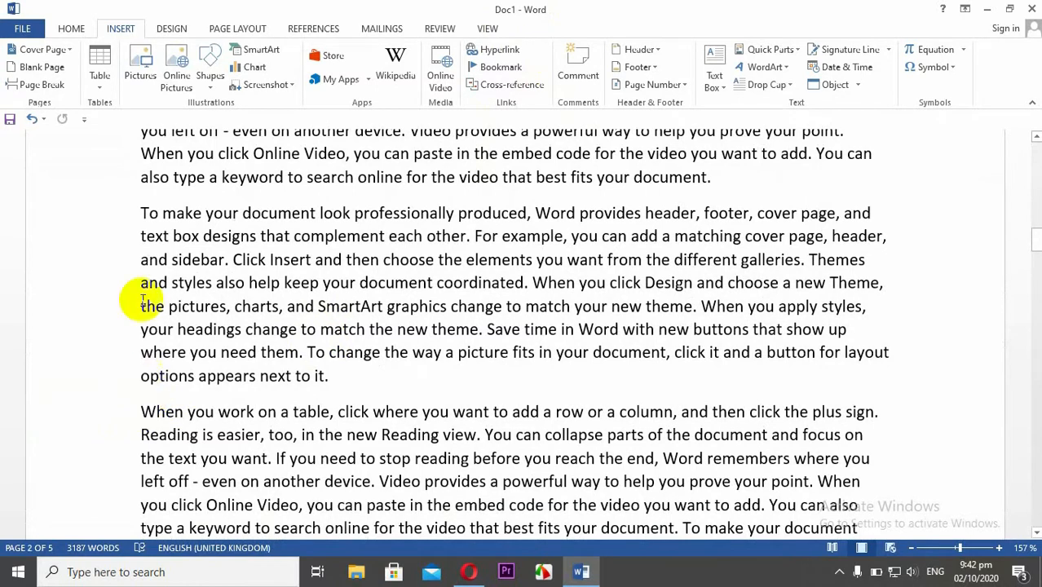
drag(139, 212, 499, 213)
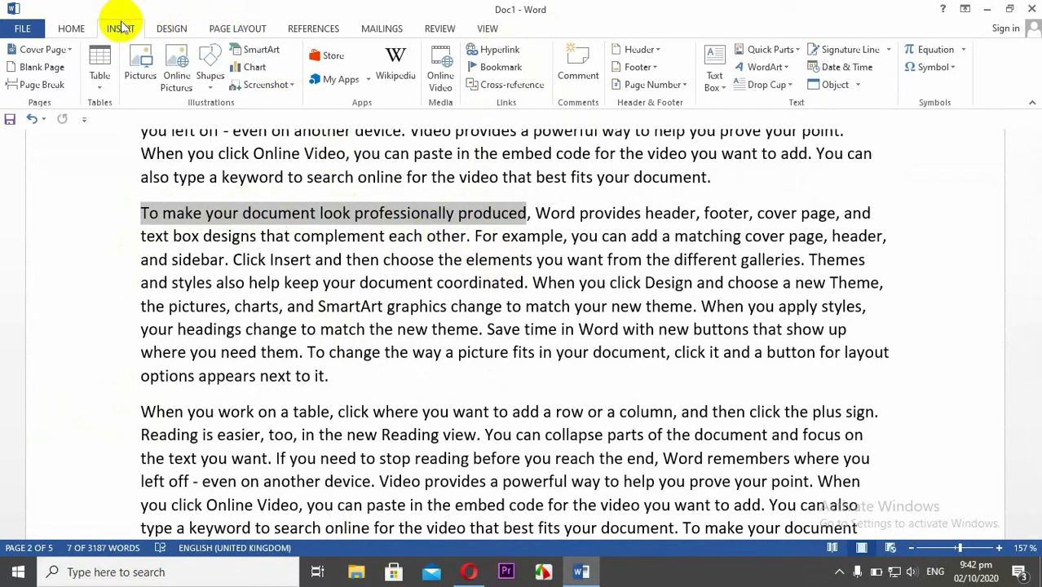
click(506, 69)
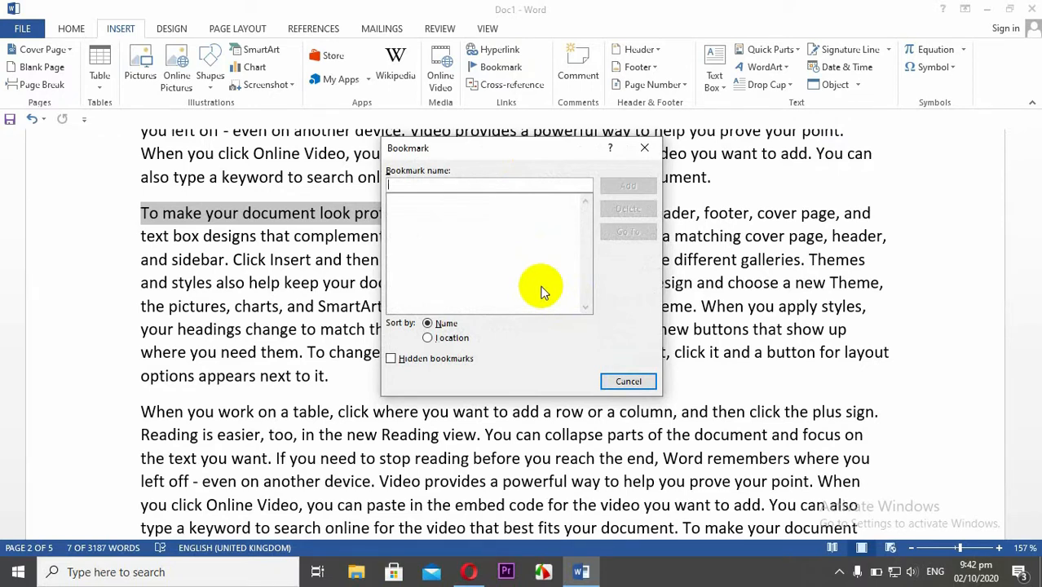
text(a)
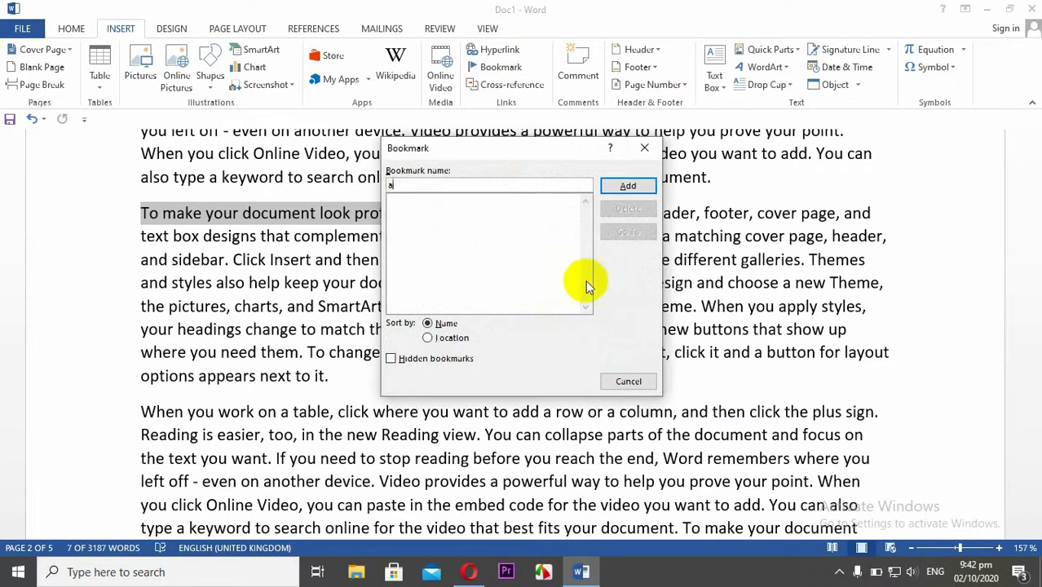
click(624, 187)
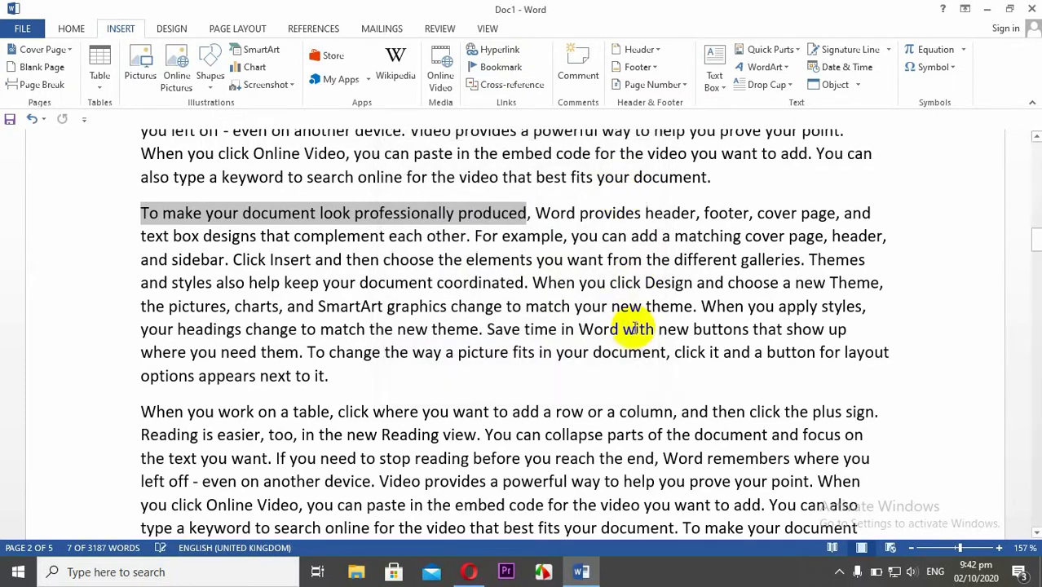
click(591, 279)
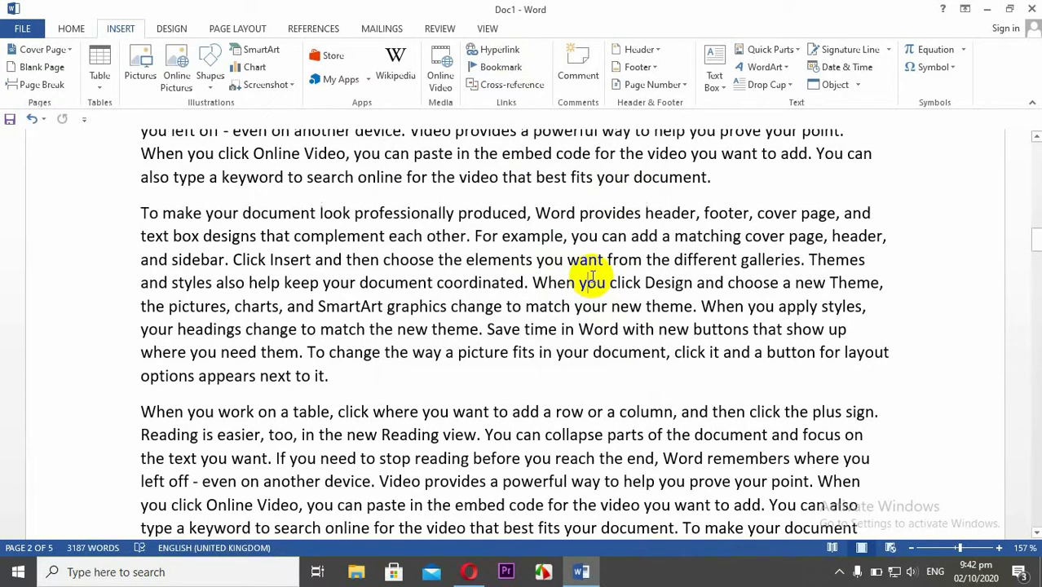
Step: Close the document and reopen Doc1 from the recent documents
key(ctrl+w)
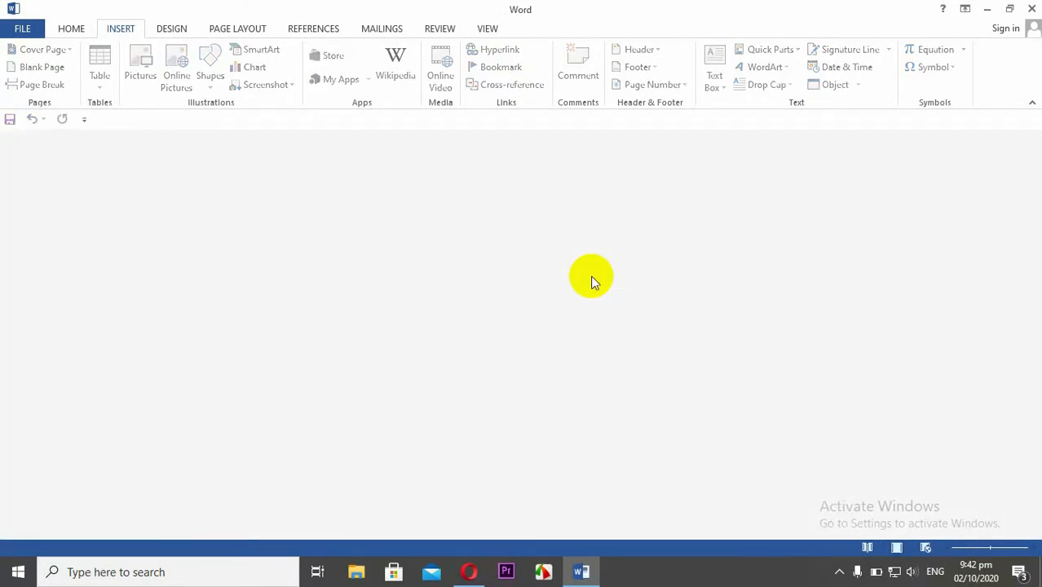
key(ctrl+o)
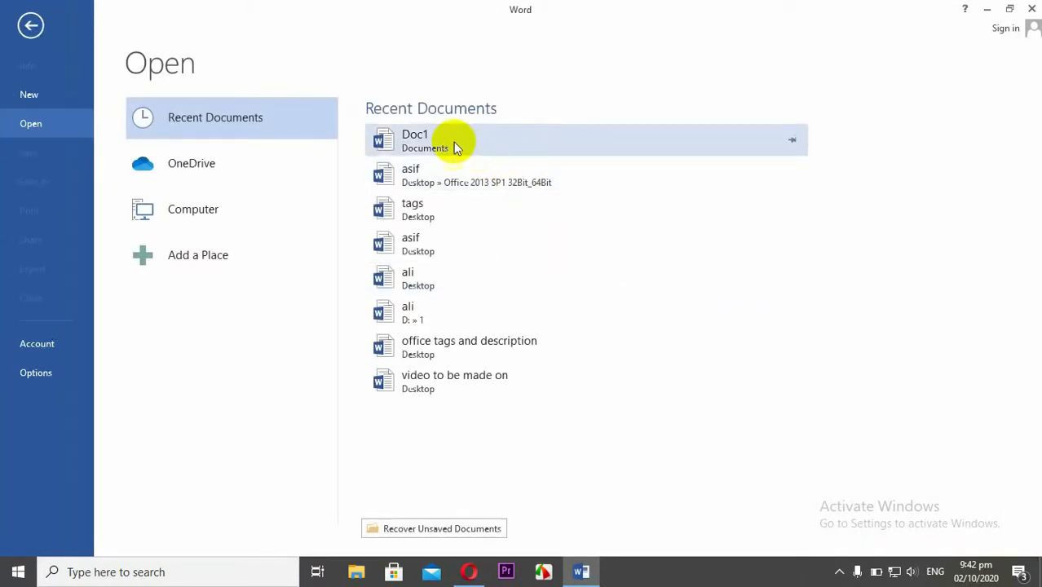
click(454, 142)
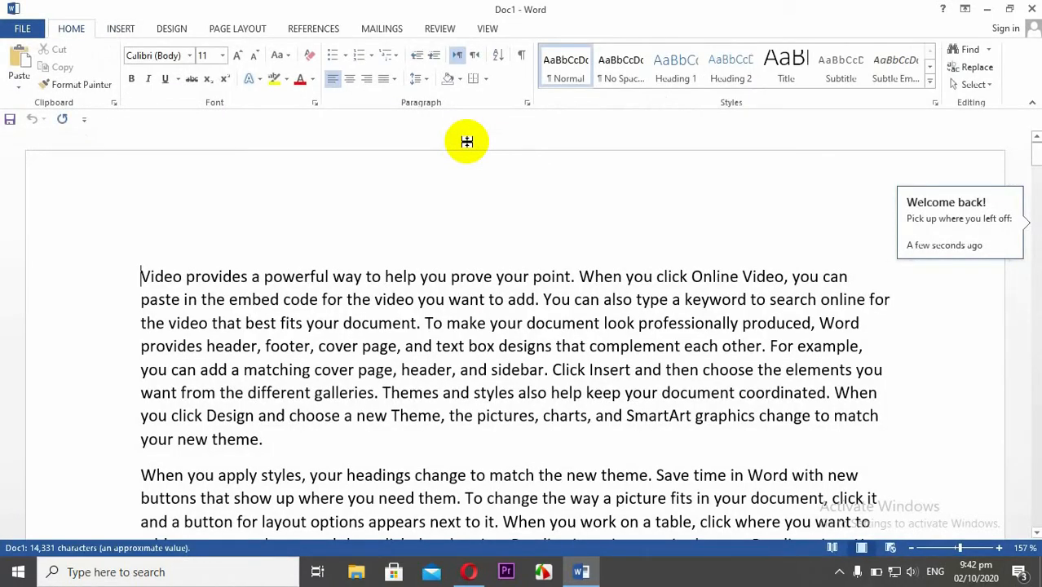
Step: Go to bookmark a, close the bookmark dialog and place the cursor after the bookmarked phrase
click(119, 30)
click(501, 68)
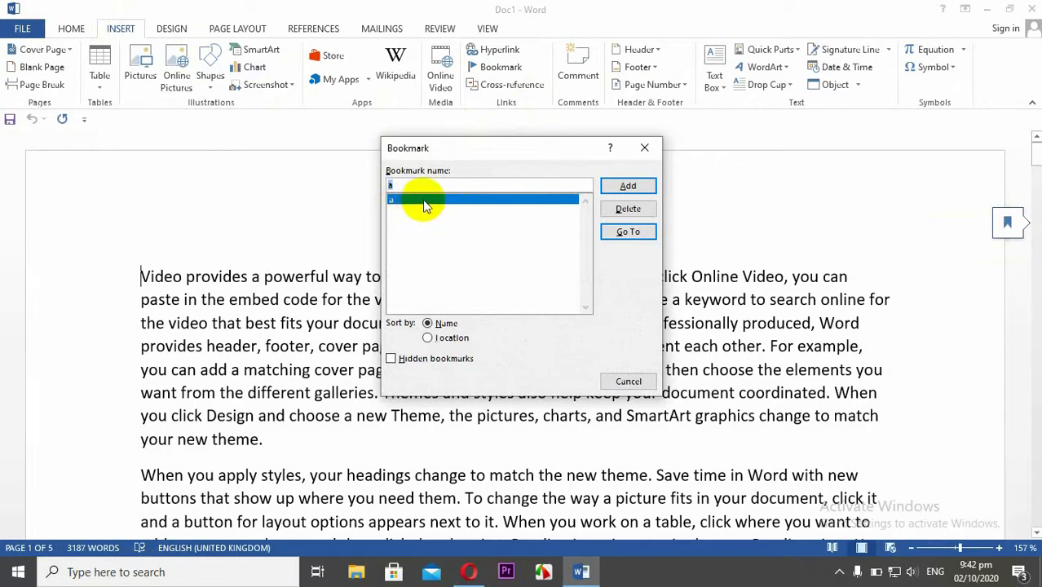
click(633, 232)
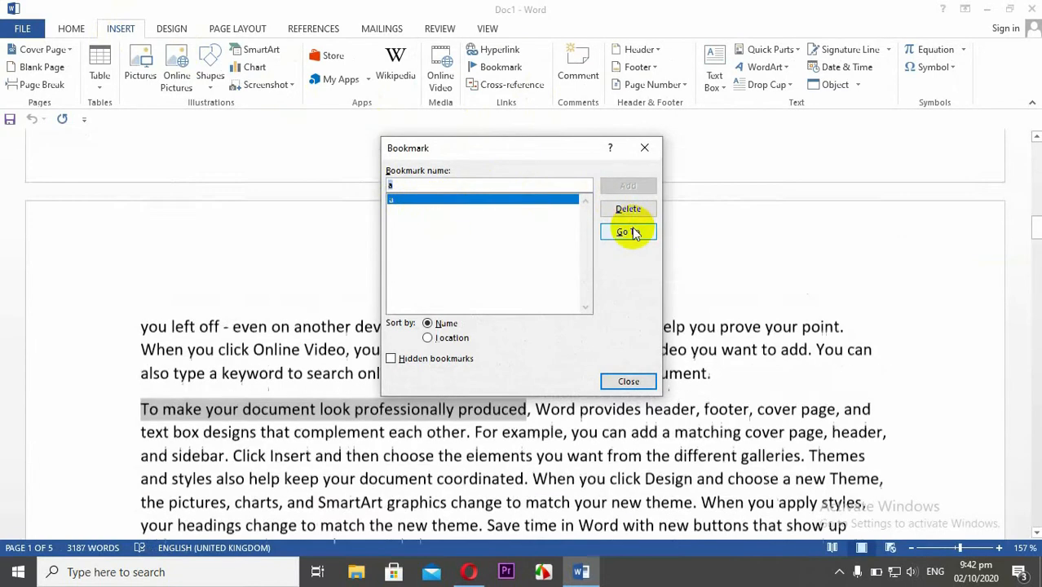
click(628, 380)
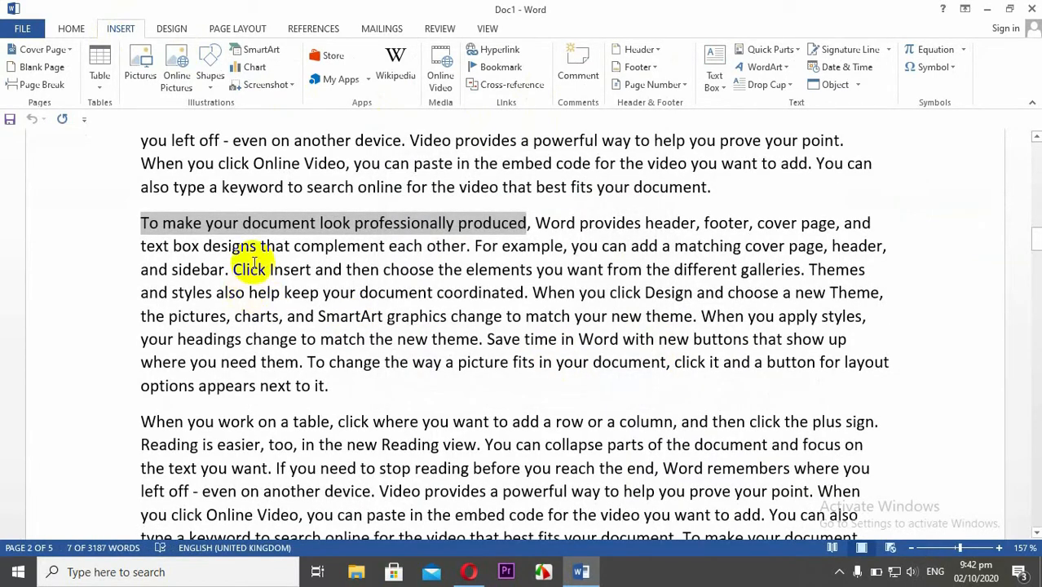
click(529, 225)
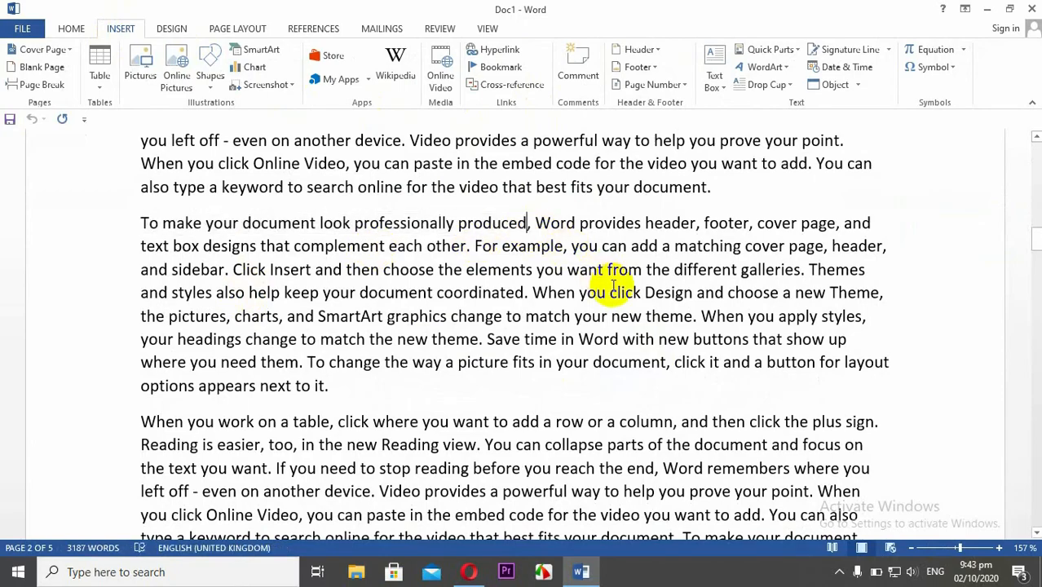
Step: Bookmark the sentence "Video provides a powerful way to help you prove your point." on page 3 with the name b
scroll(473, 277, down, 3)
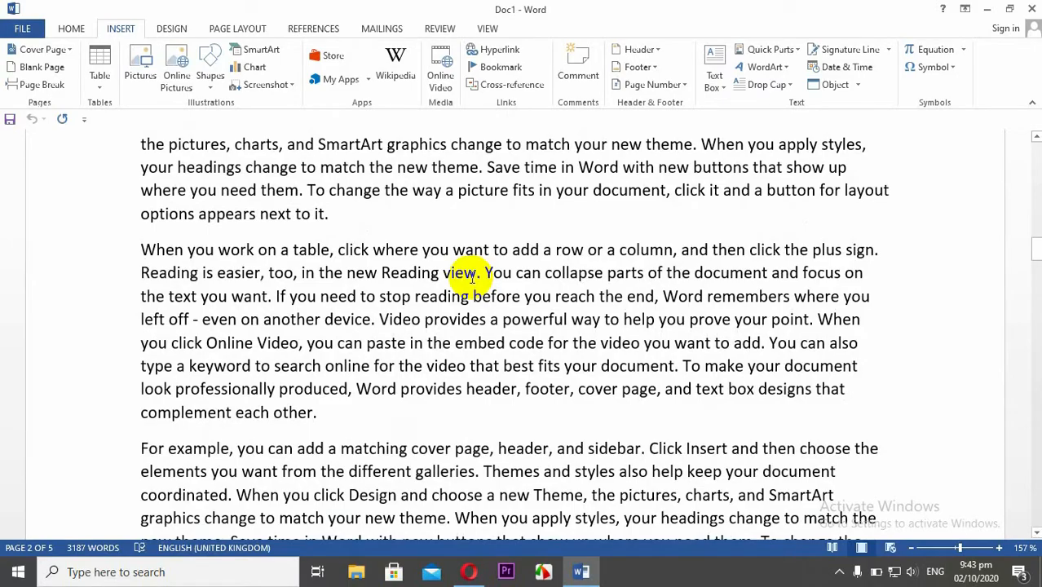
scroll(471, 277, down, 10)
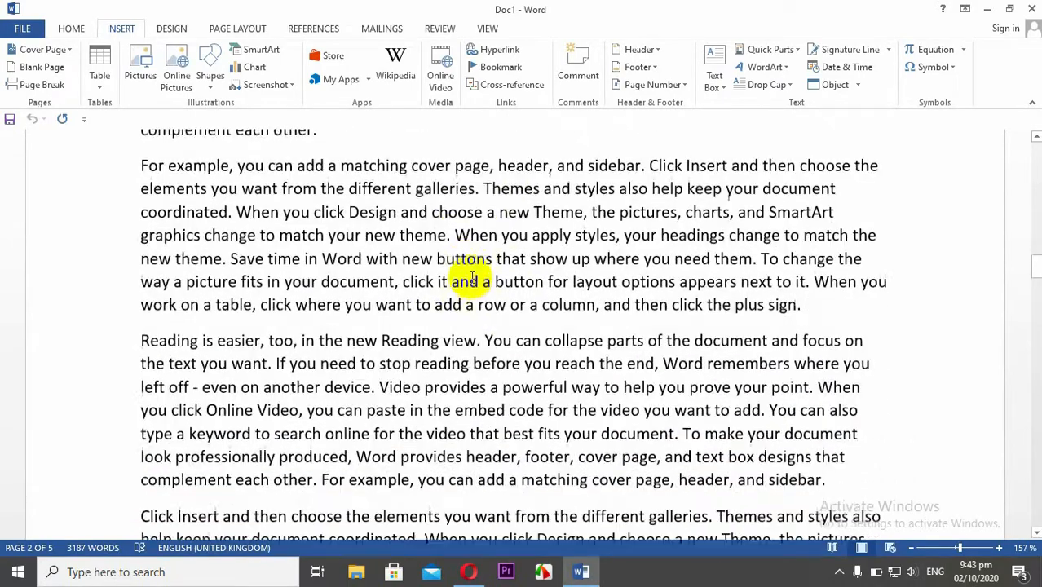
scroll(471, 277, down, 10)
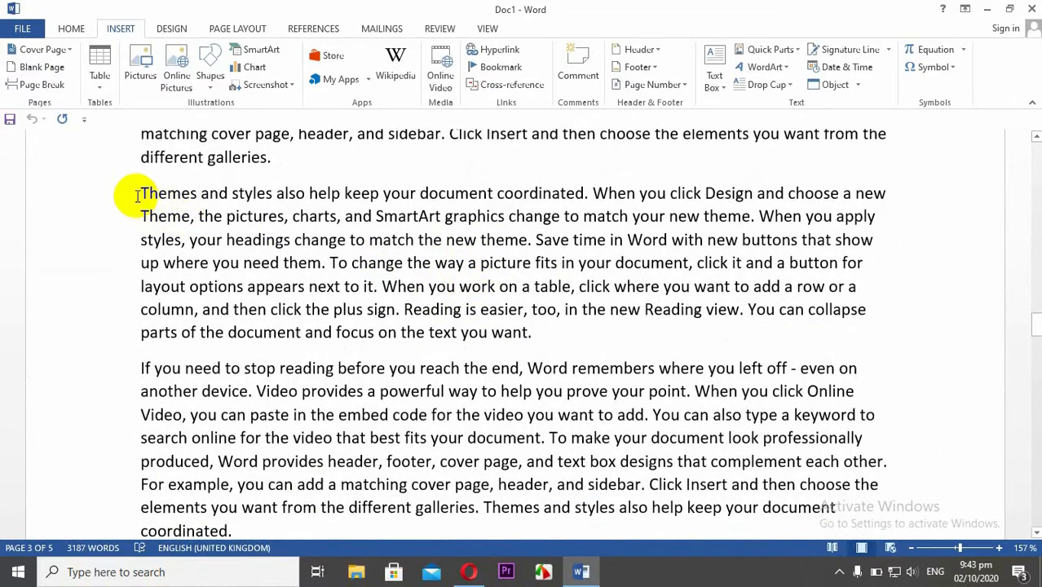
scroll(389, 277, down, 6)
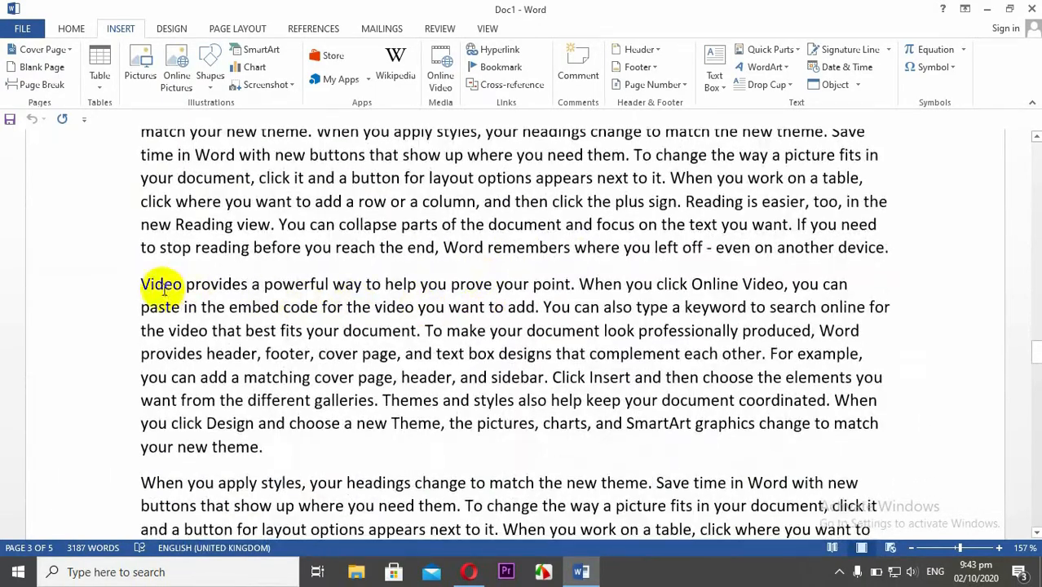
drag(138, 284, 576, 282)
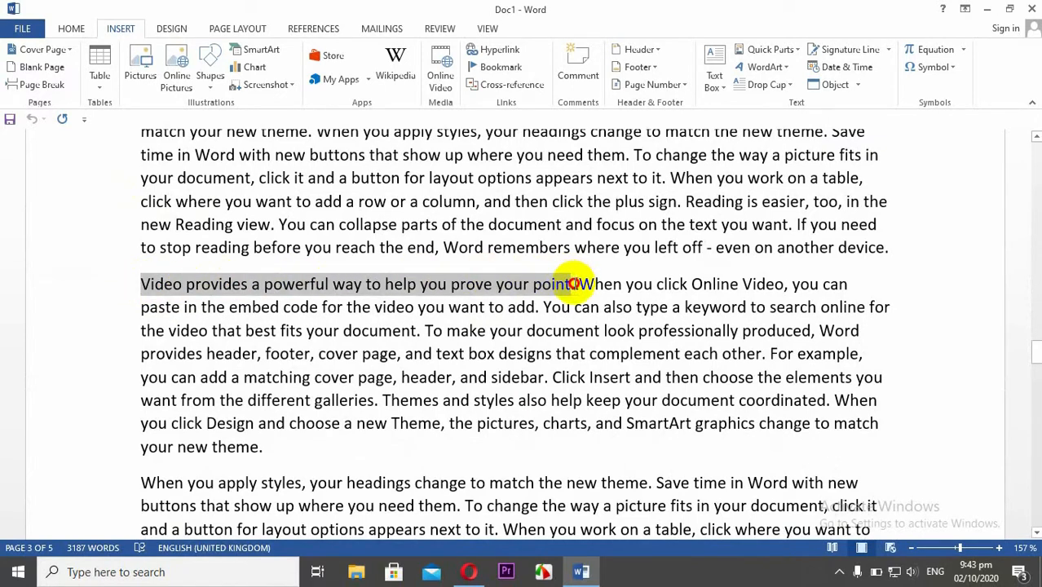
drag(575, 283, 577, 283)
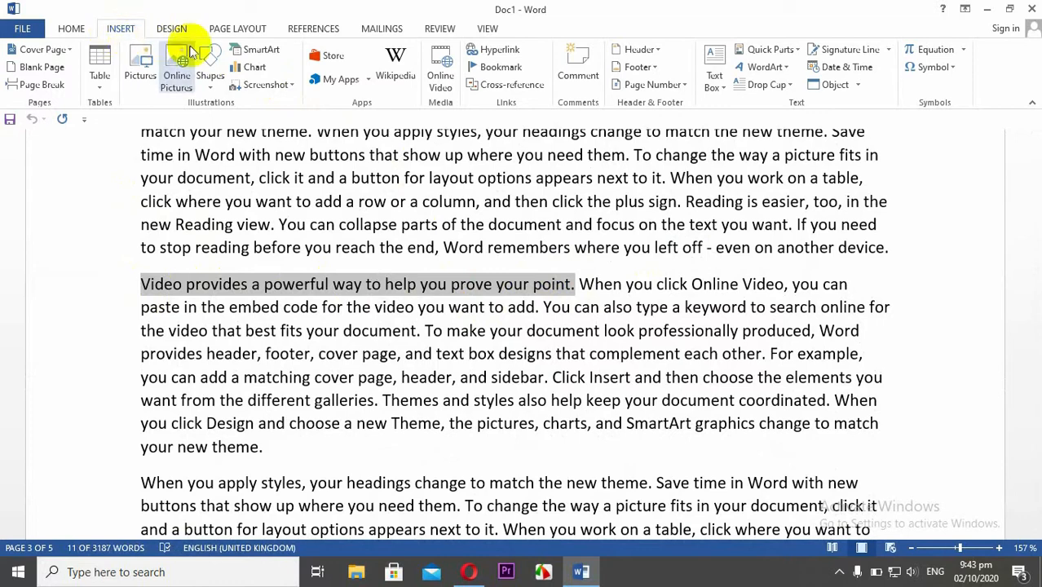
click(489, 68)
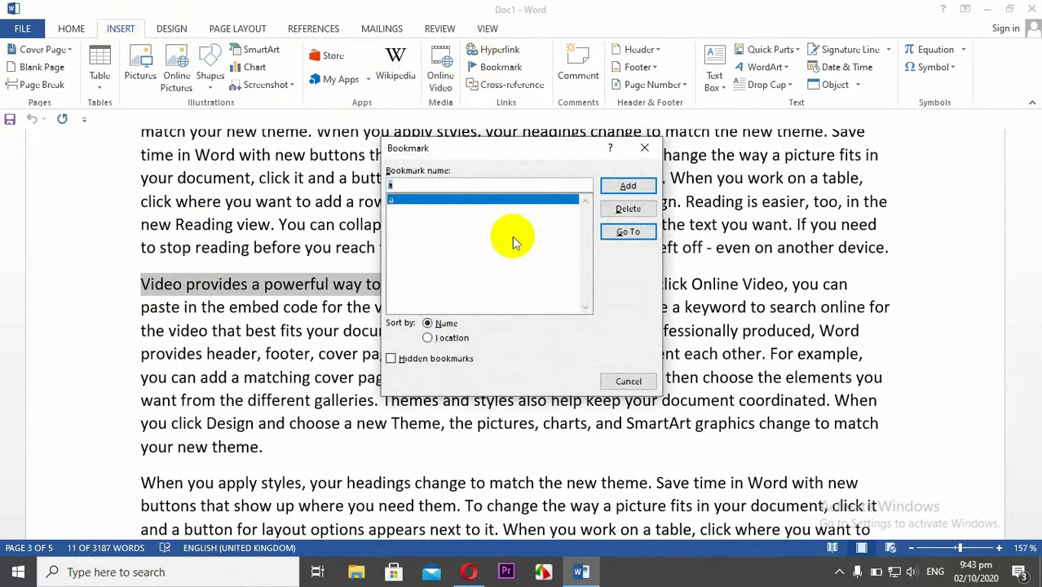
text(b)
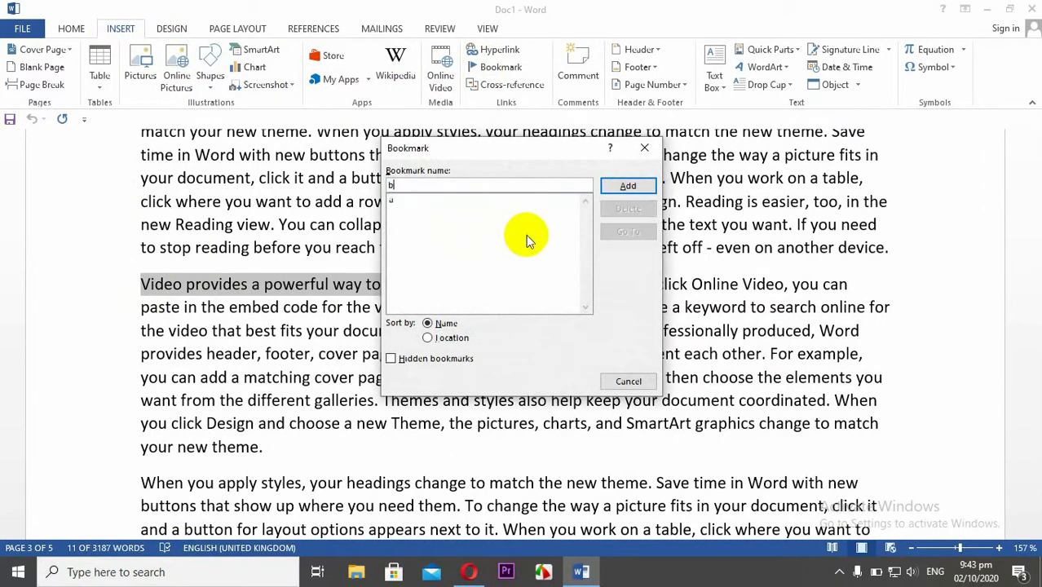
click(628, 189)
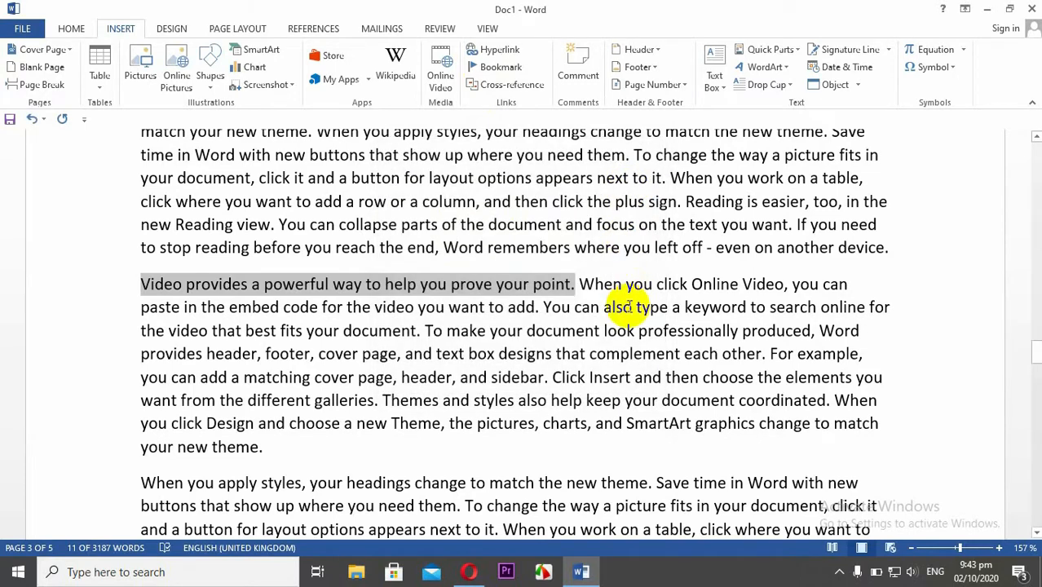
click(594, 287)
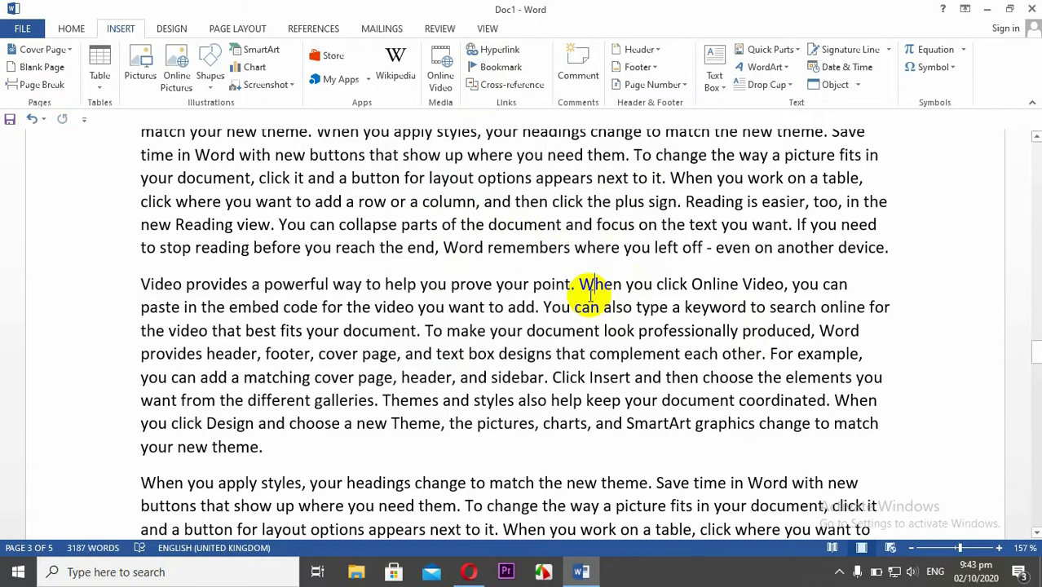
Step: Close Doc1 again and reopen it from the recent documents list
key(ctrl+w)
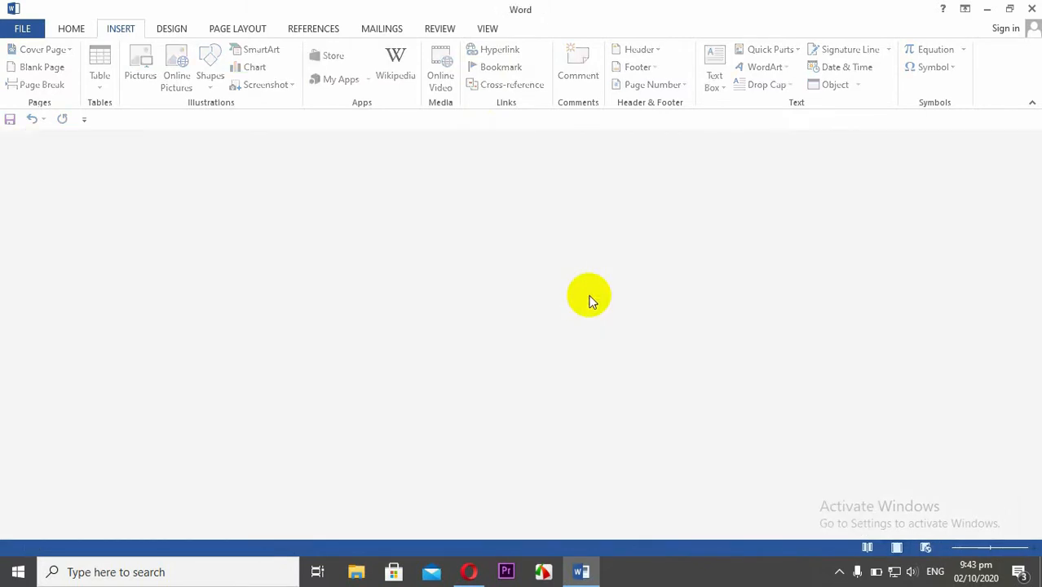
key(ctrl+o)
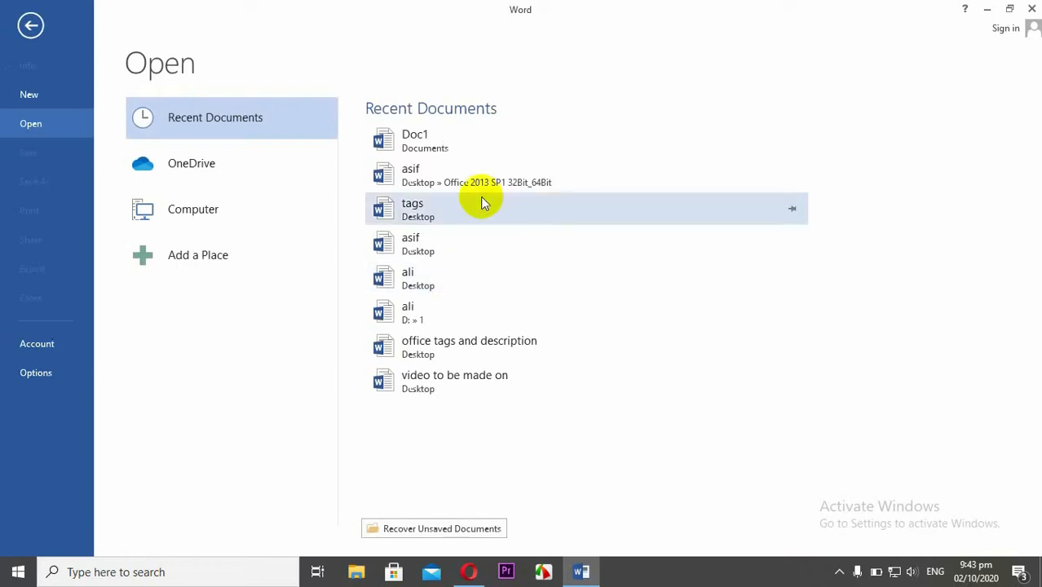
click(441, 145)
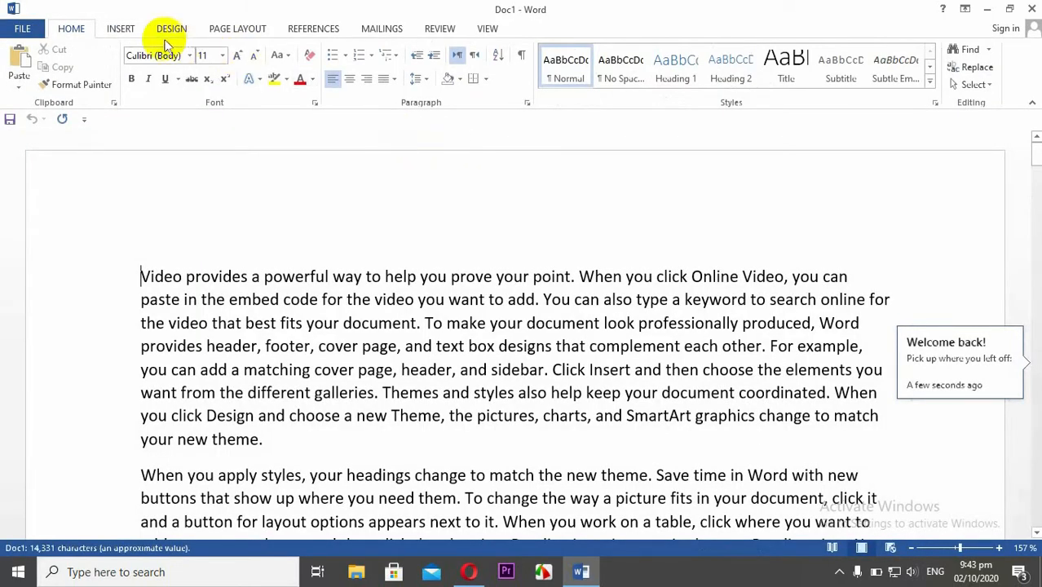
Step: Go to bookmark b and close the bookmark dialog
click(118, 28)
click(501, 68)
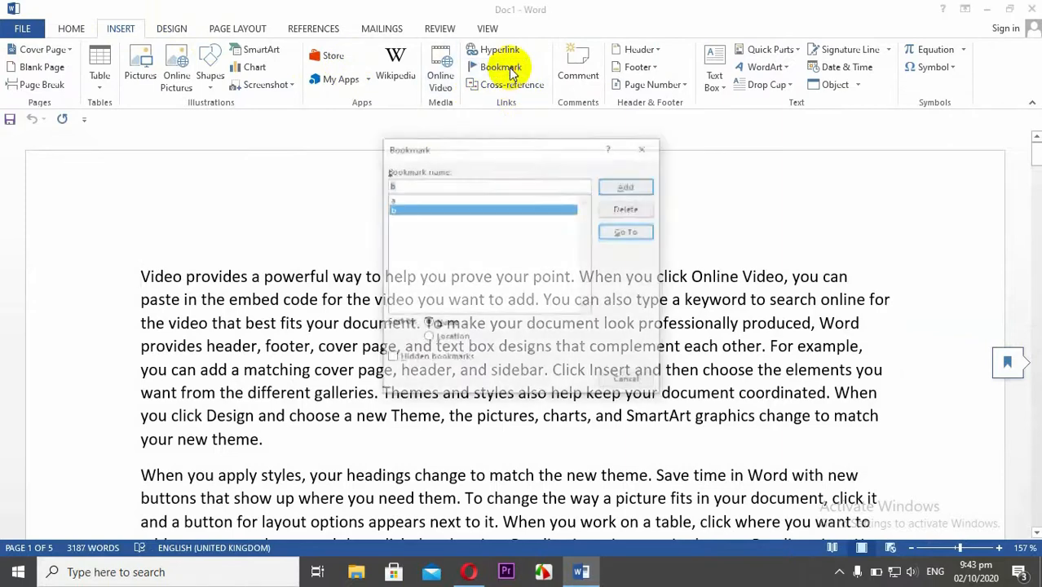
click(618, 234)
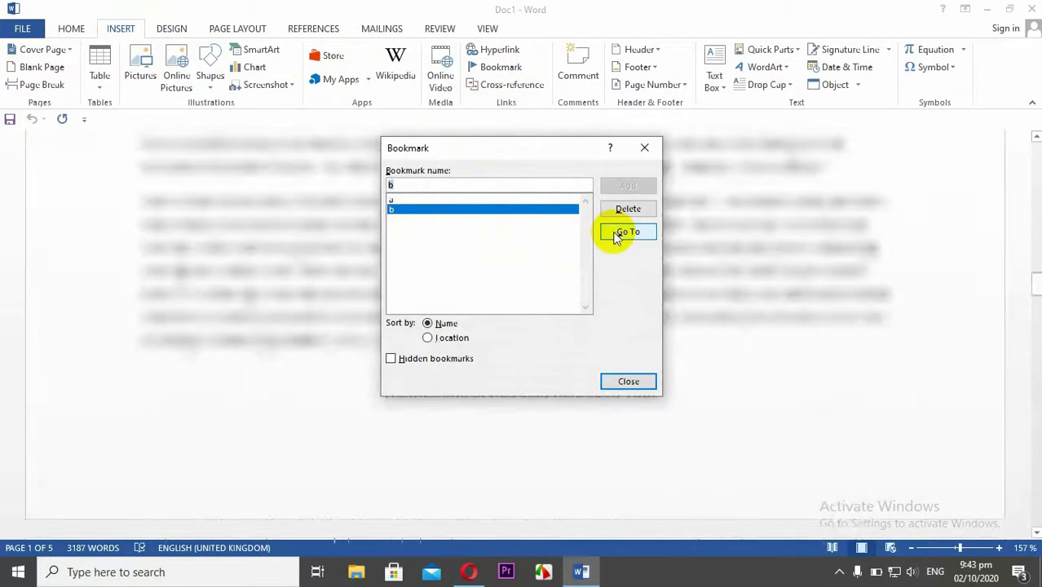
click(629, 381)
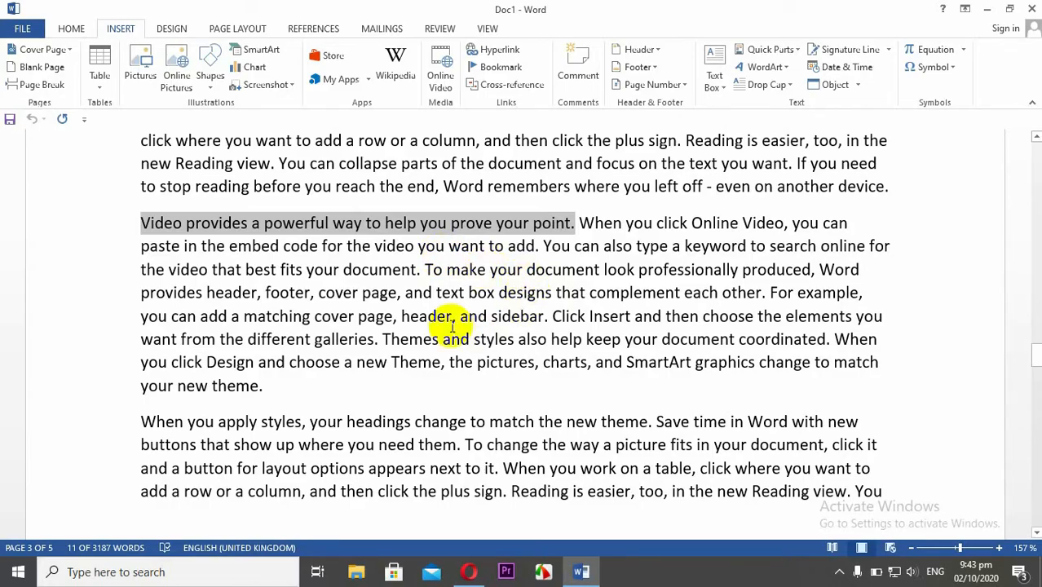
Step: Bookmark the phrase "To change the way a picture fits in your document" on page 4 with the name c
scroll(440, 318, down, 10)
scroll(414, 310, down, 6)
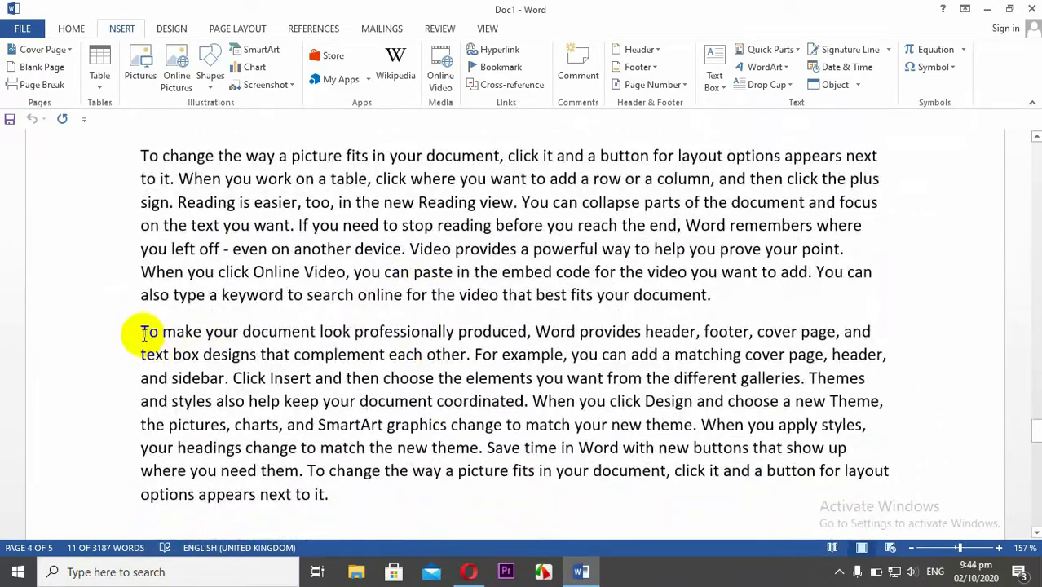
drag(143, 153, 499, 155)
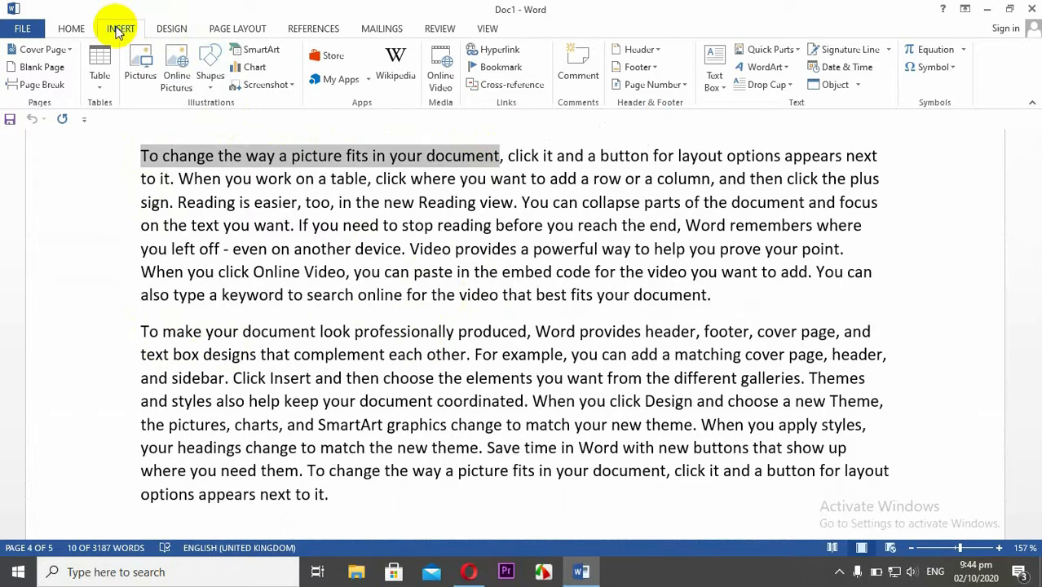
click(488, 65)
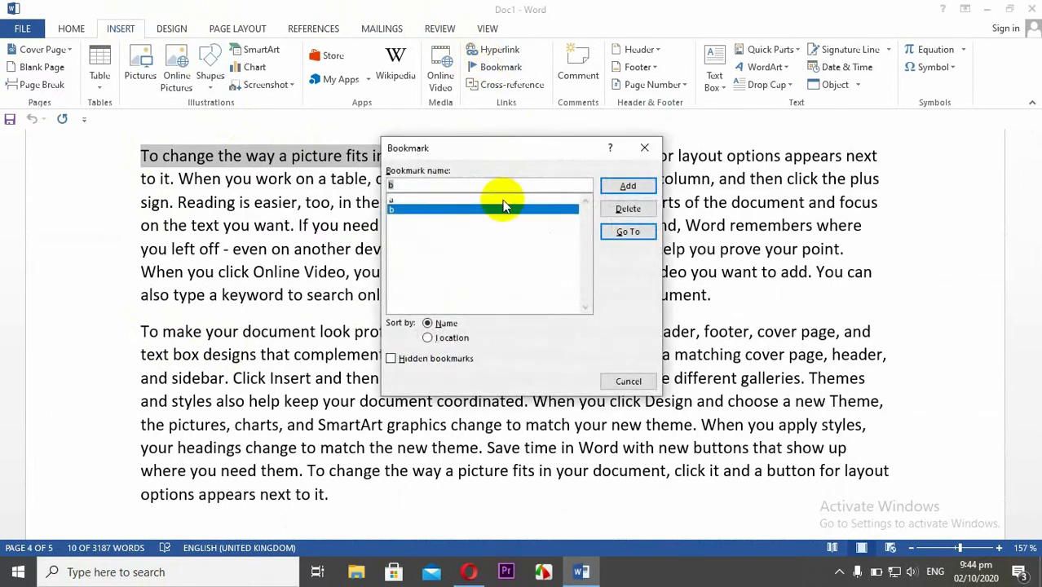
text(c)
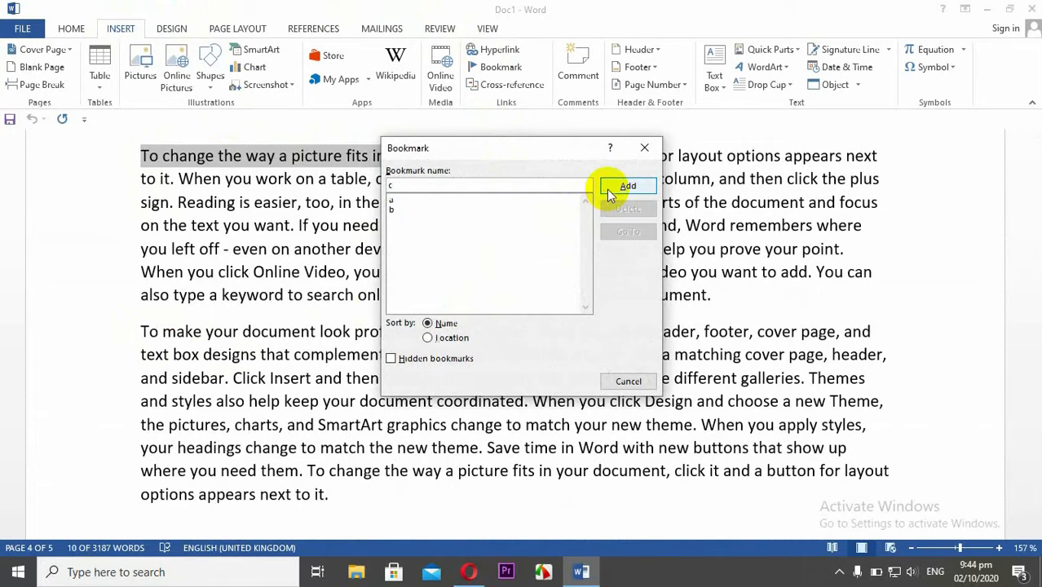
click(606, 189)
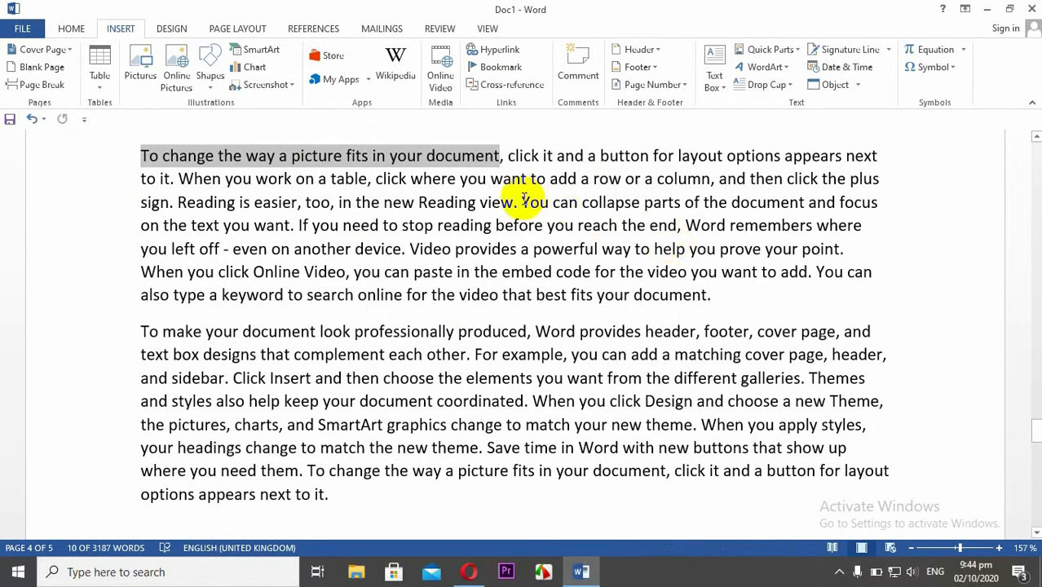
Step: Return to the start of the document and insert a one-column, three-row table on a blank line above the first paragraph
scroll(524, 201, up, 3)
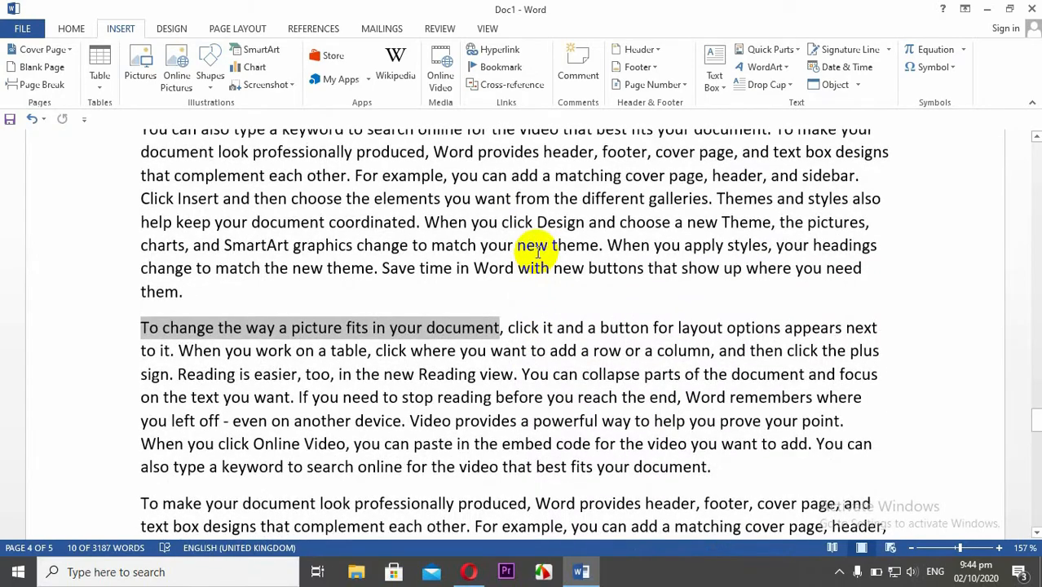
key(ctrl+Home)
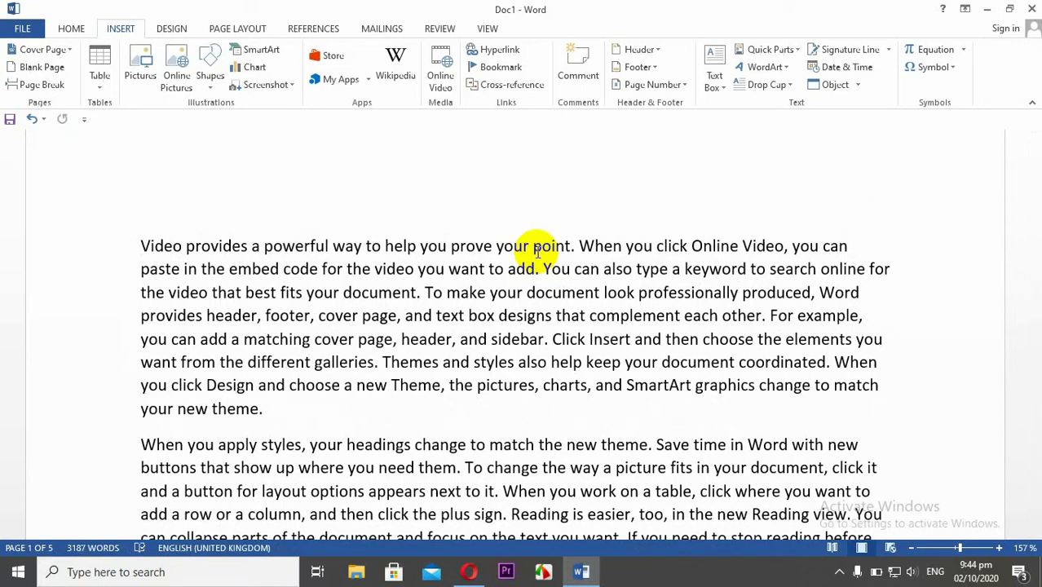
scroll(537, 251, up, 1)
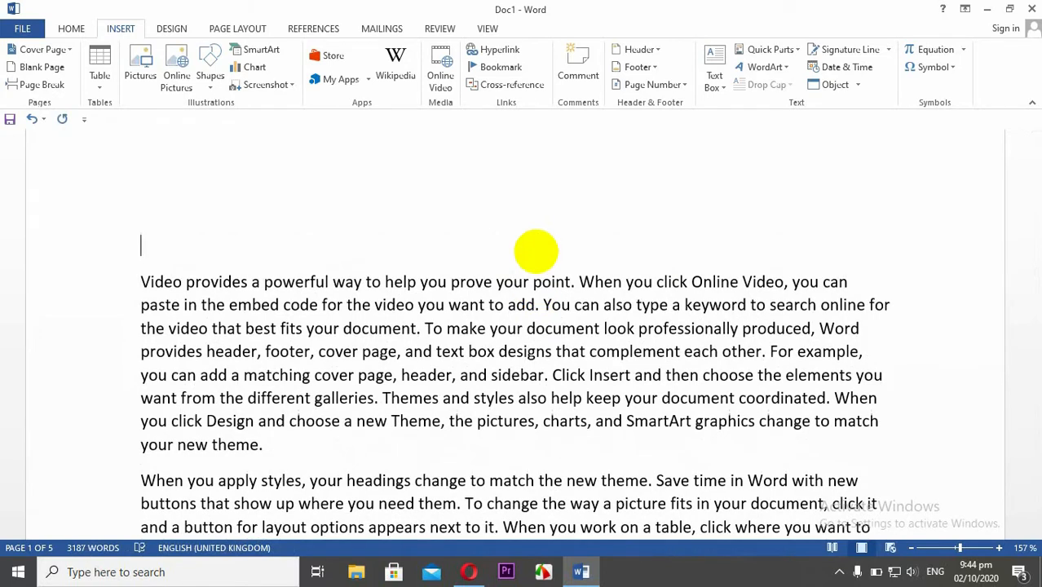
click(101, 82)
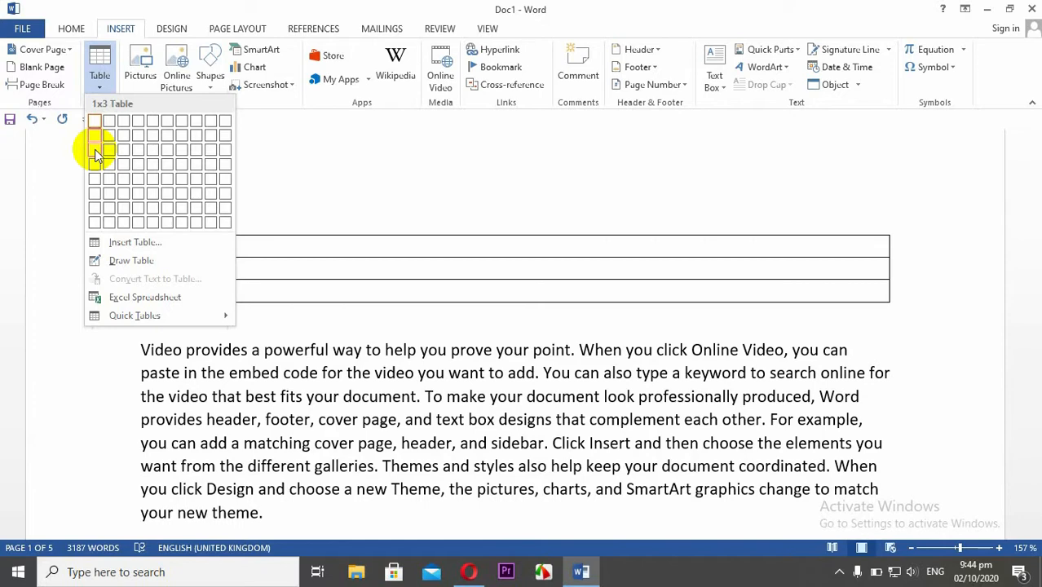
click(95, 149)
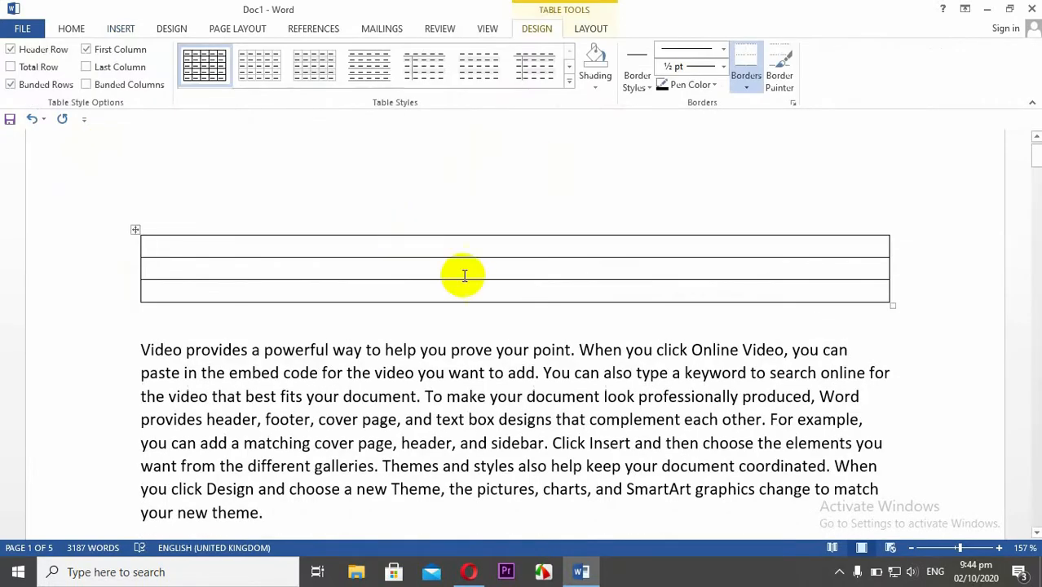
Step: Insert a hyperlinked cross-reference to the text of bookmark a in the table's first row
click(120, 27)
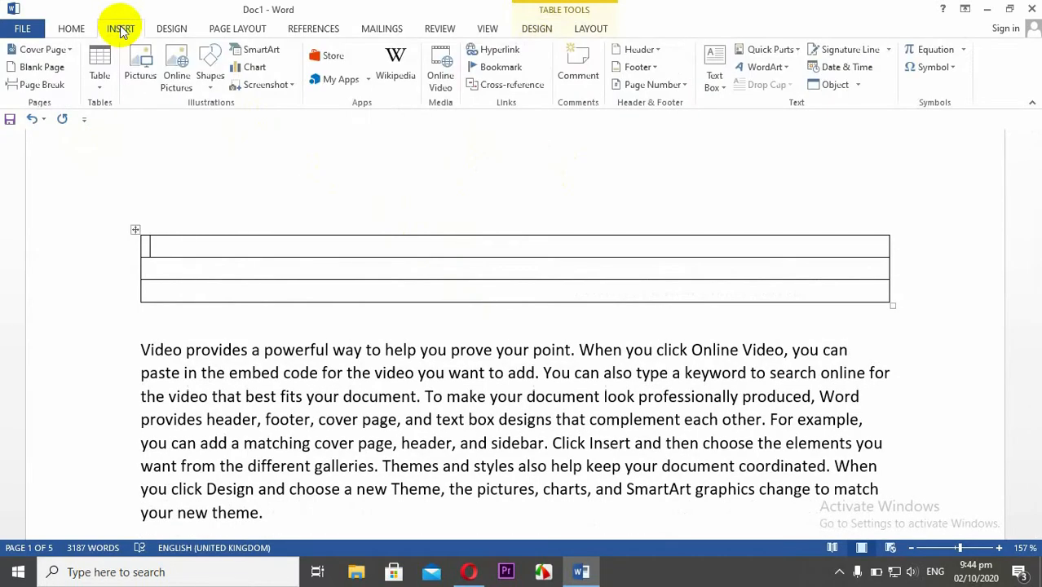
click(507, 87)
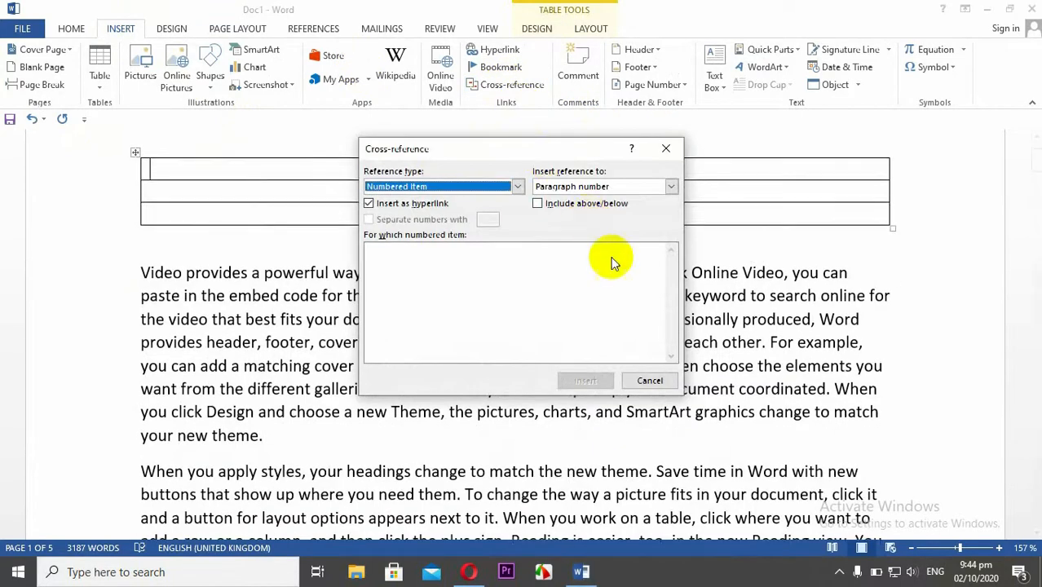
click(419, 186)
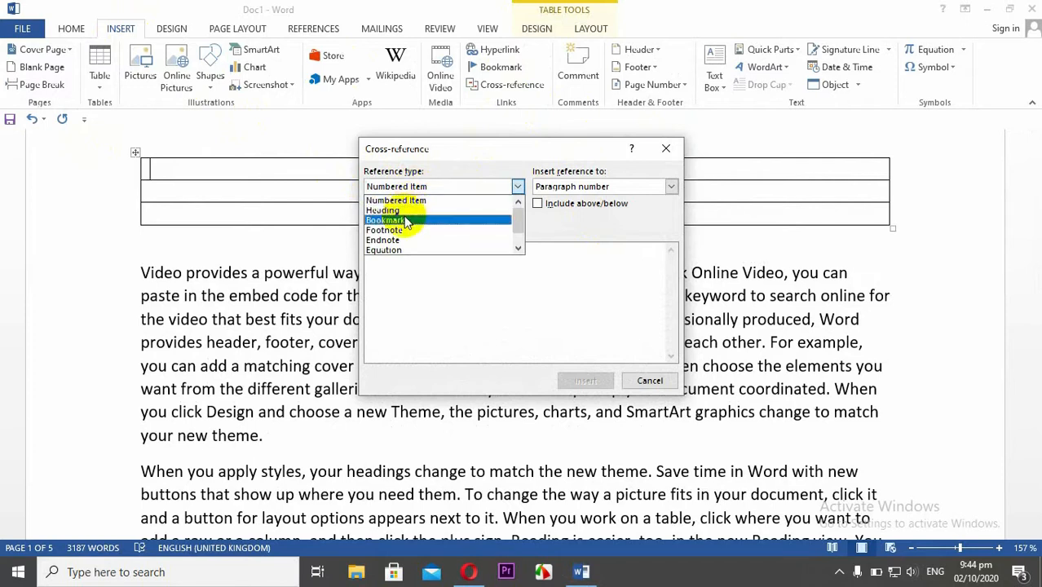
click(406, 222)
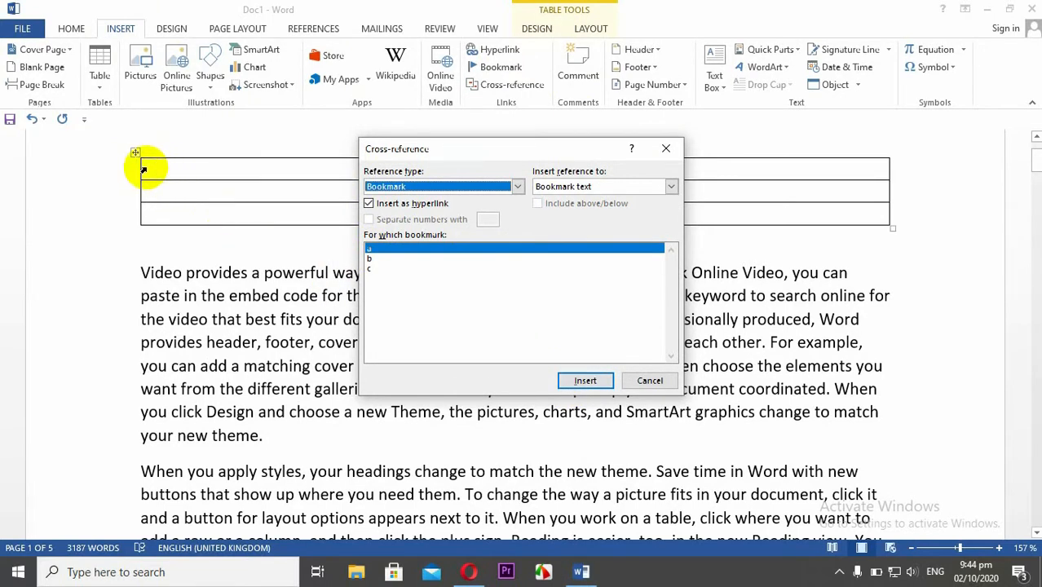
click(584, 383)
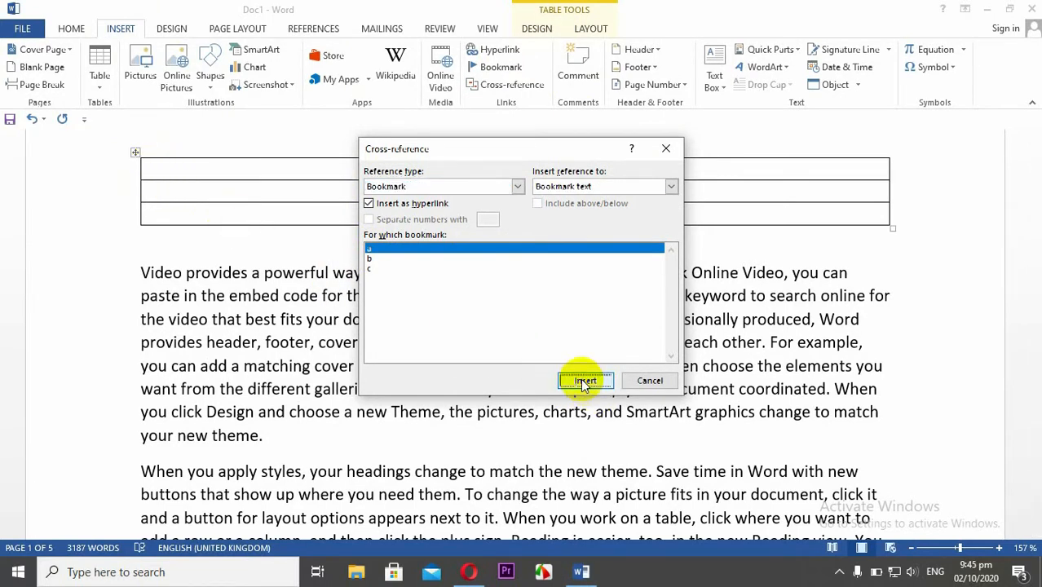
click(650, 381)
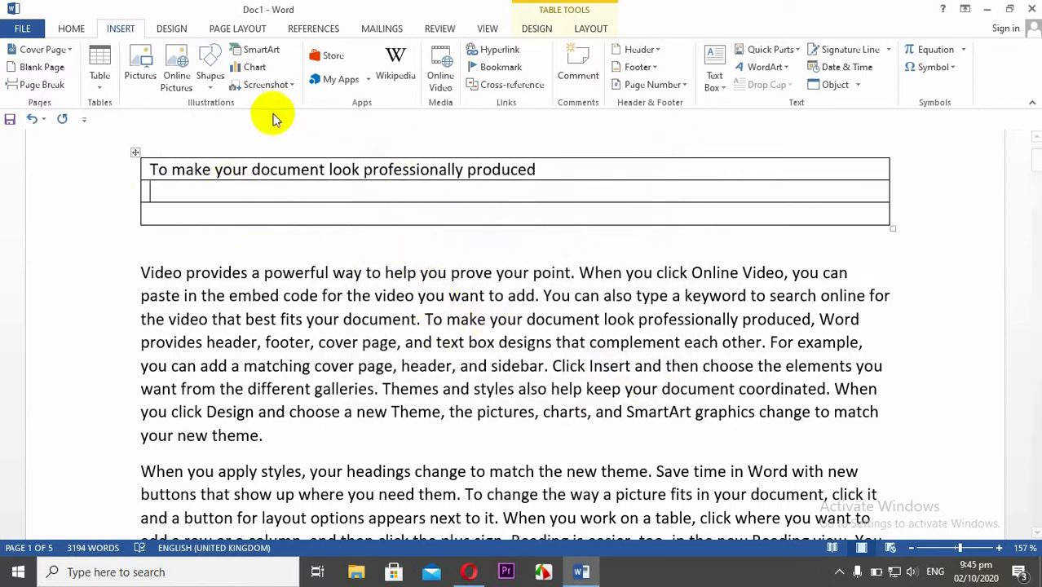
Step: Insert a hyperlinked cross-reference to the text of bookmark b in the table's second row
click(526, 86)
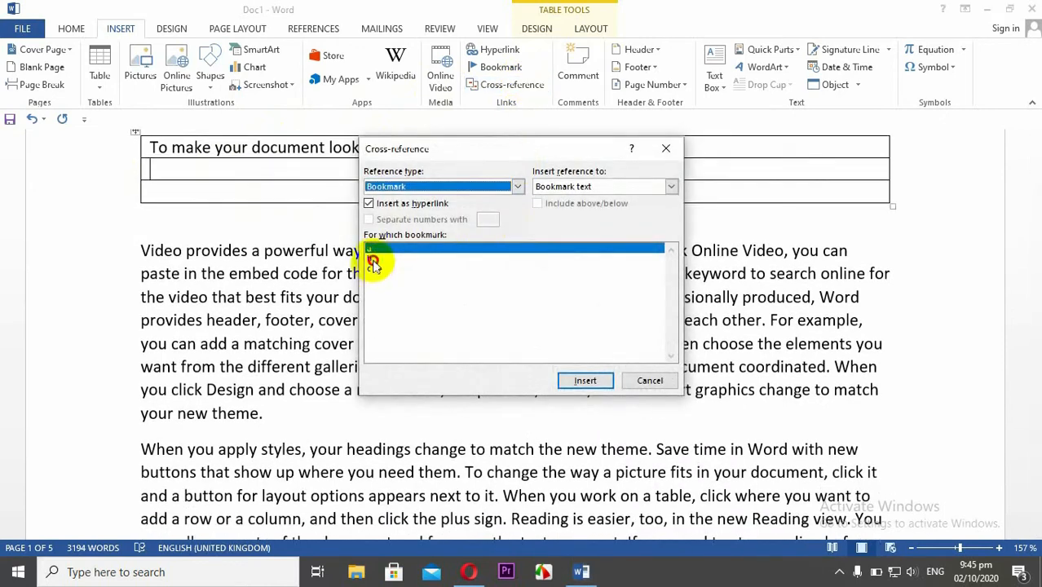
click(373, 259)
click(592, 382)
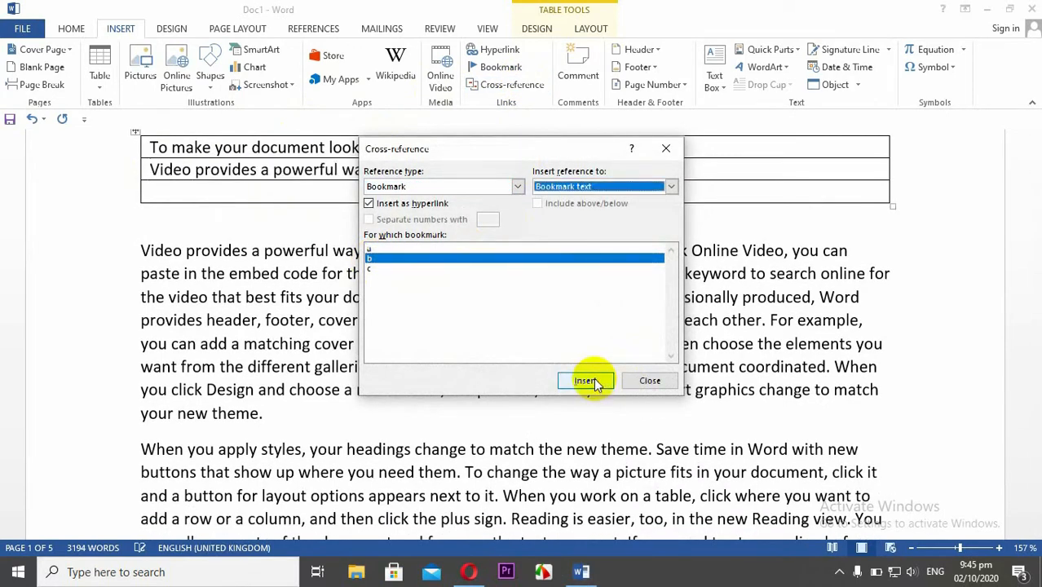
click(652, 381)
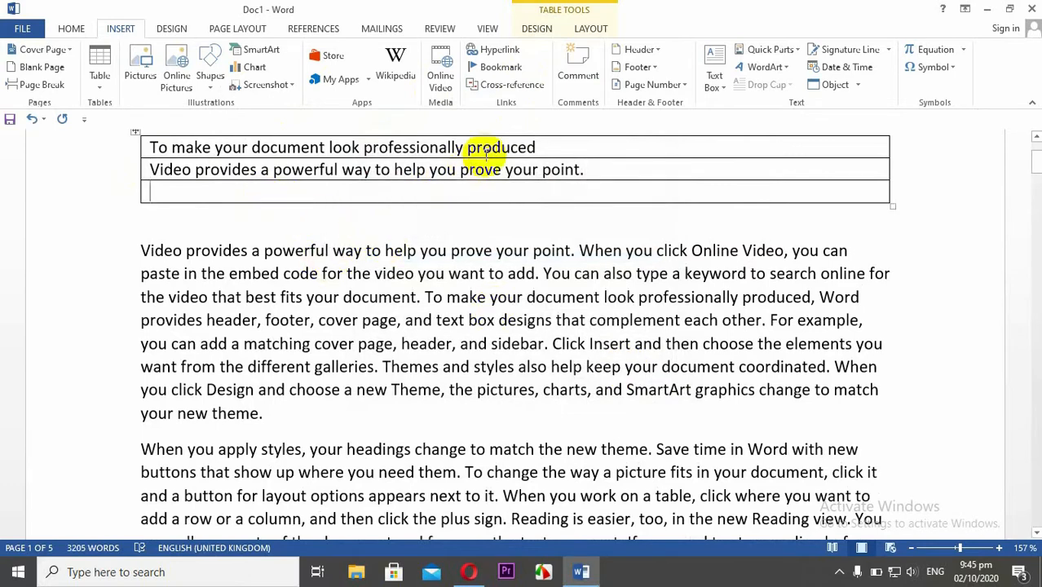
Step: Insert a hyperlinked cross-reference to the text of bookmark c in the table's third row
click(501, 88)
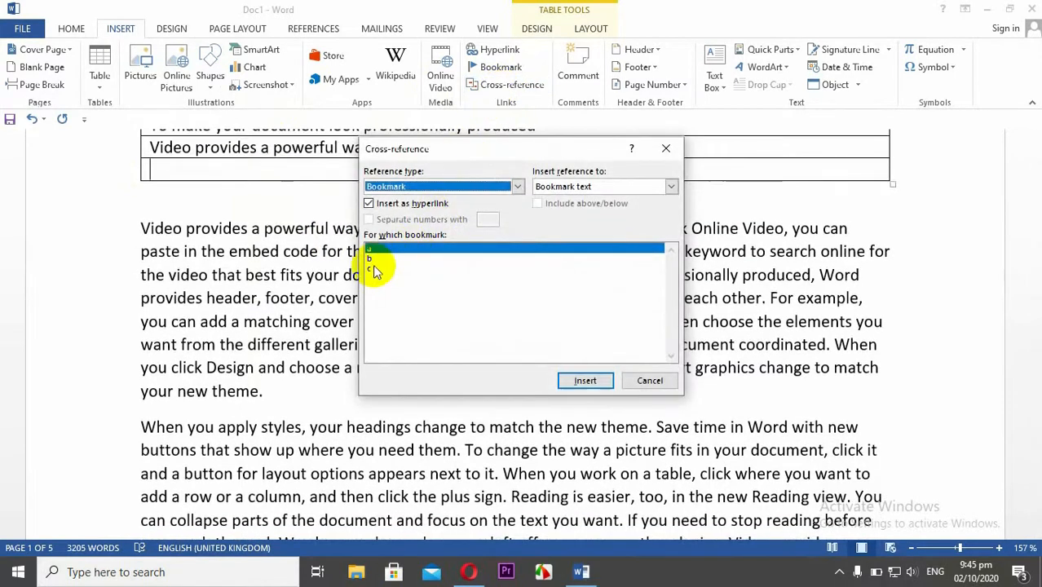
click(376, 268)
click(598, 383)
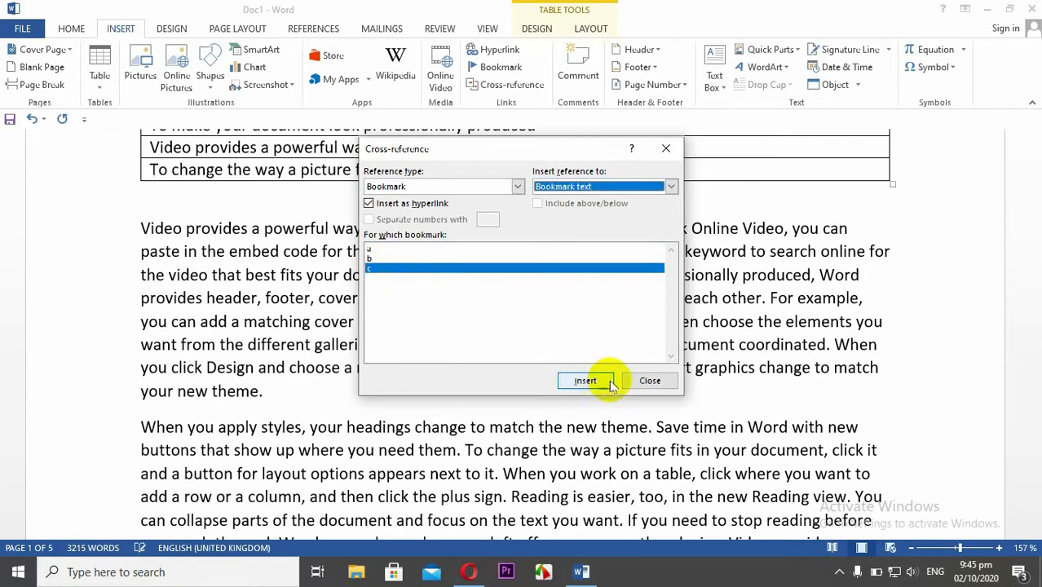
click(646, 380)
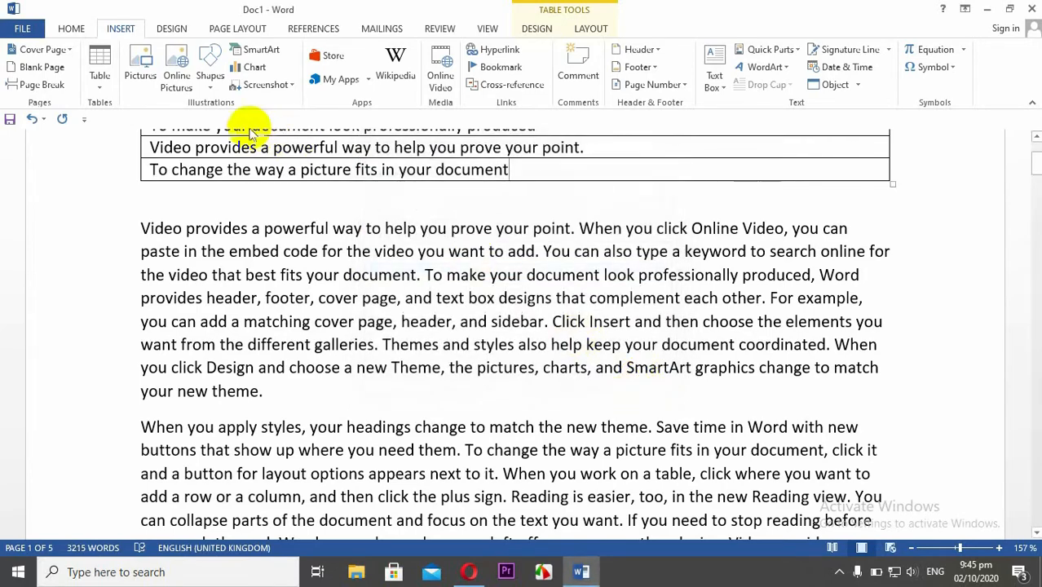
Step: Add a column to the left of the cross-reference column in the table
scroll(277, 163, up, 3)
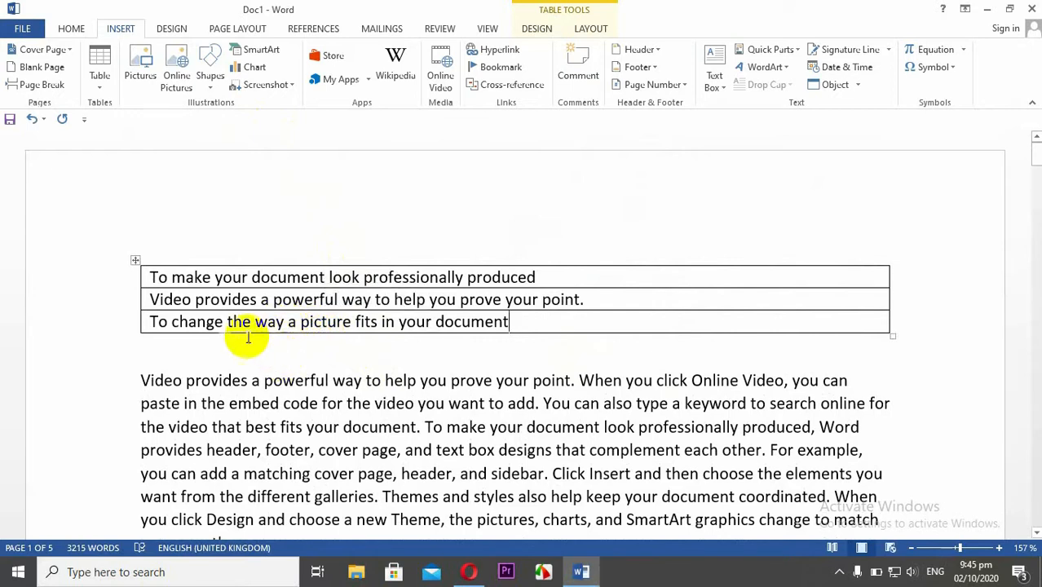
click(171, 322)
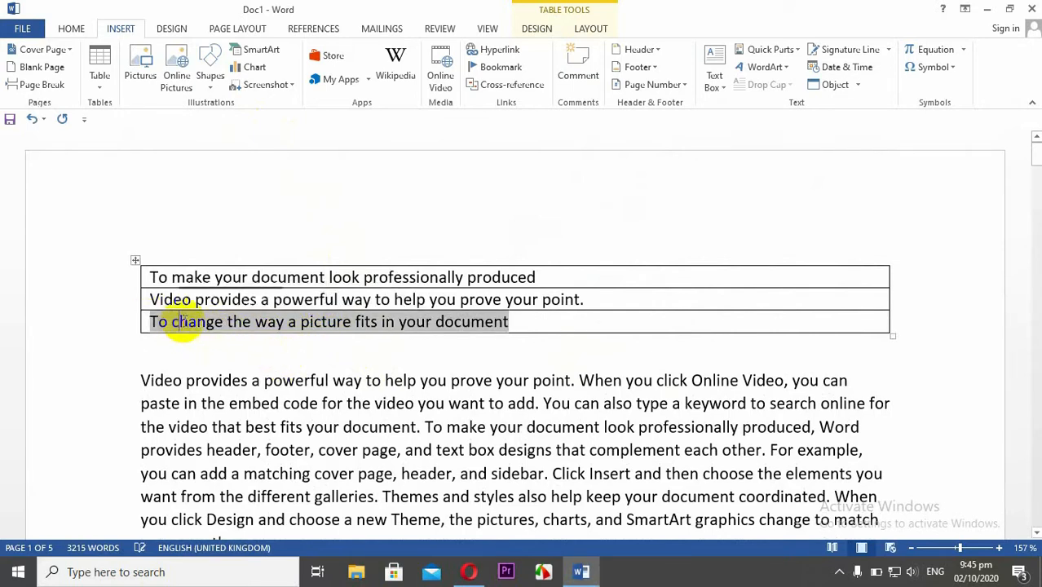
click(582, 320)
right_click(582, 320)
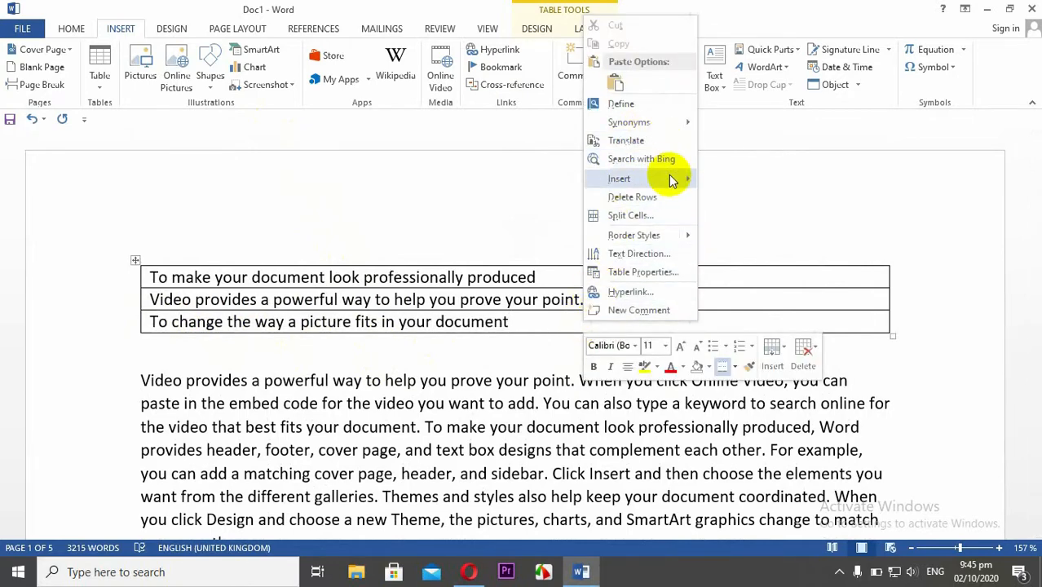
mouse_move(674, 177)
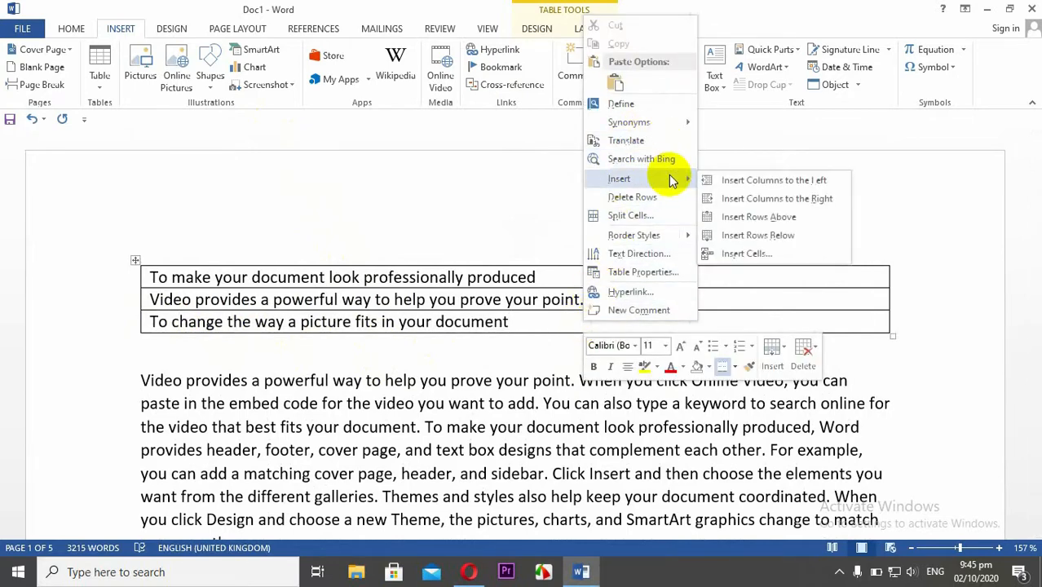
click(744, 185)
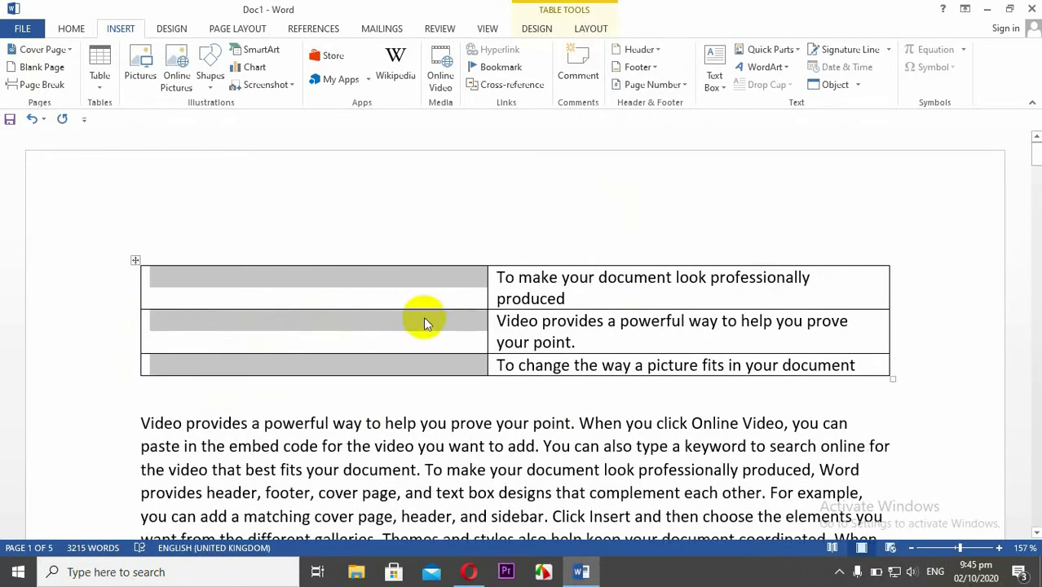
Step: Narrow the table's empty first column so that each cross-reference fits on one line
drag(487, 301, 262, 309)
drag(204, 322, 189, 285)
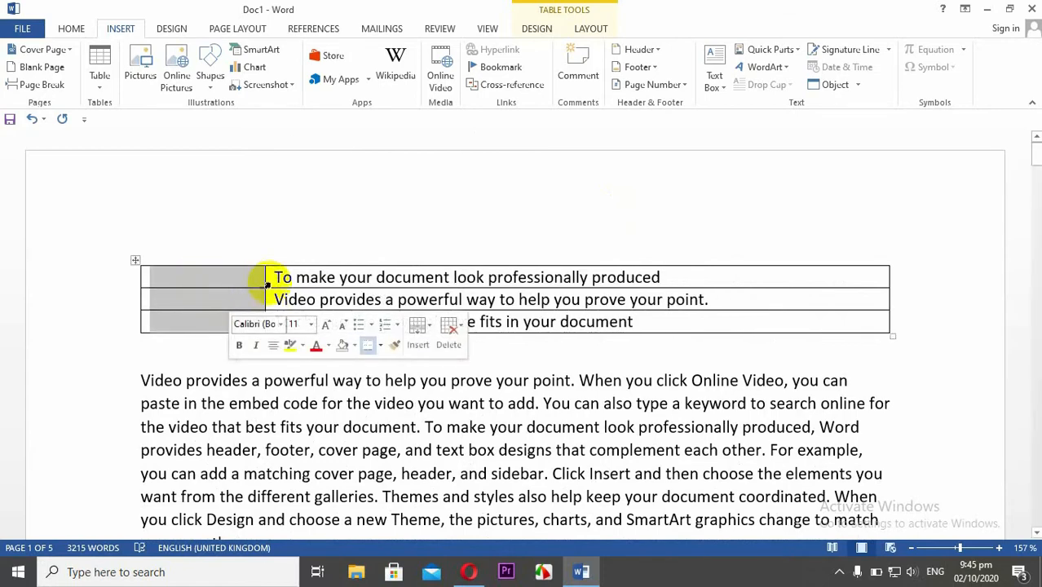
drag(263, 279, 196, 277)
Step: Number the three table rows 01, 02 and 03 in the first column
click(170, 278)
text(01)
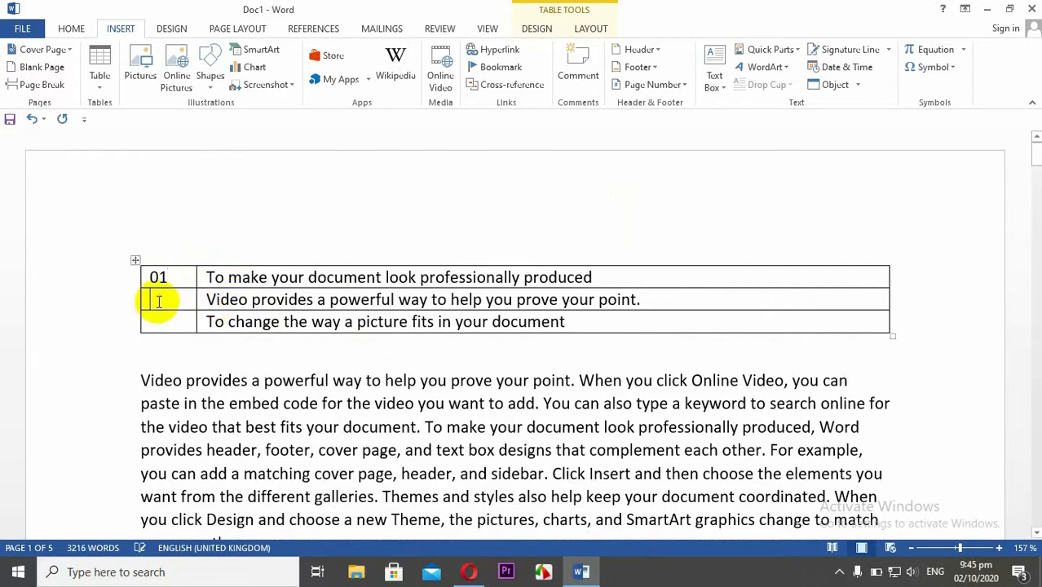
text(02)
click(154, 321)
text(03)
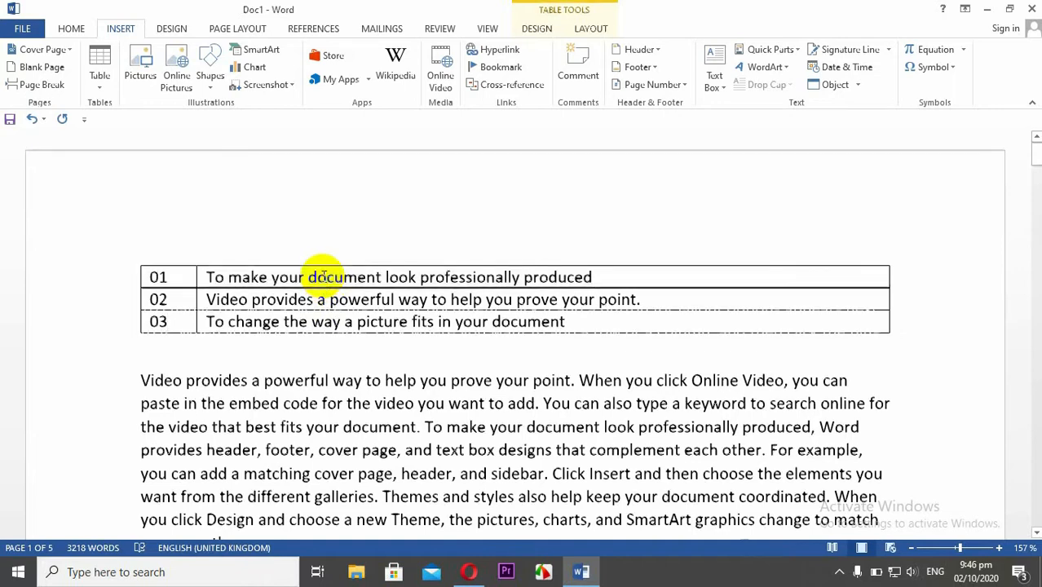
Step: Follow the cross-references in rows 01 and 02 to their bookmarked passages on pages 2 and 3
scroll(322, 273, down, 10)
click(143, 230)
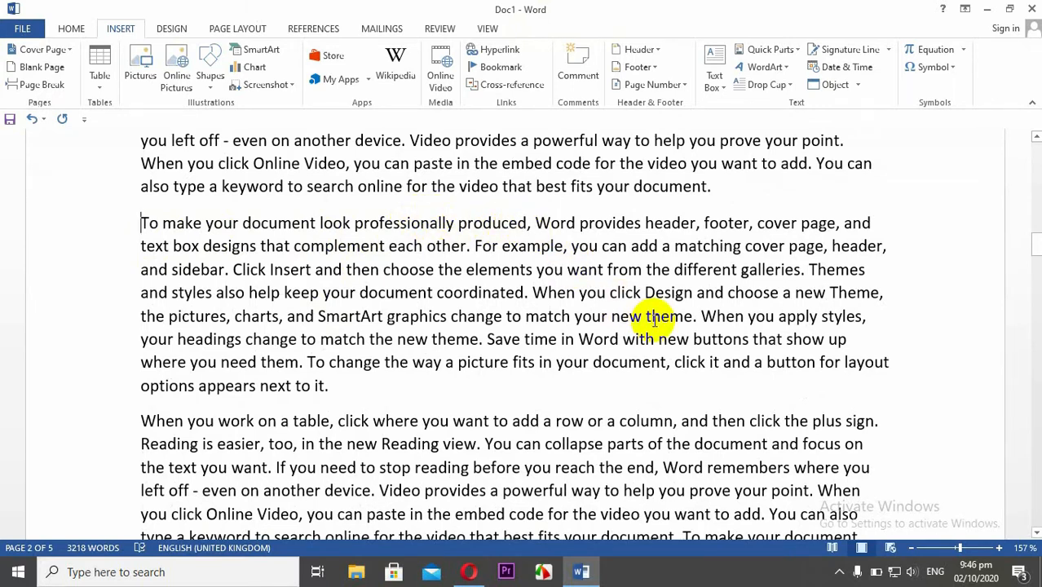
key(Page_Up)
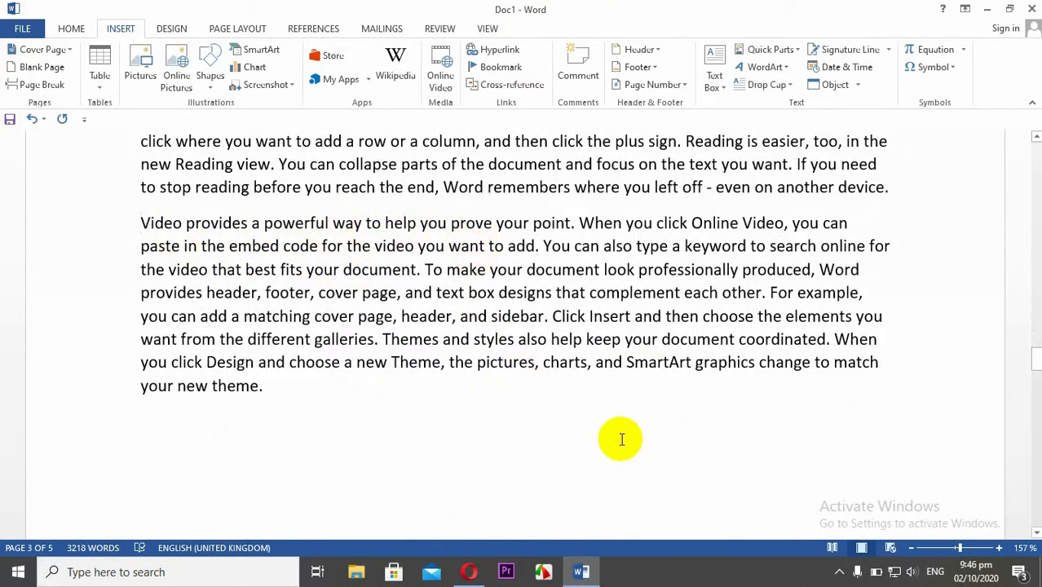
Step: Follow the row 03 cross-reference to its bookmarked passage on page 4 and select "To change the way a picture fits in your document"
text(01	To make your document look professionally produced 02	Video provides a powerful way to help you prove your point. 03	To change the way a picture fits in your document)
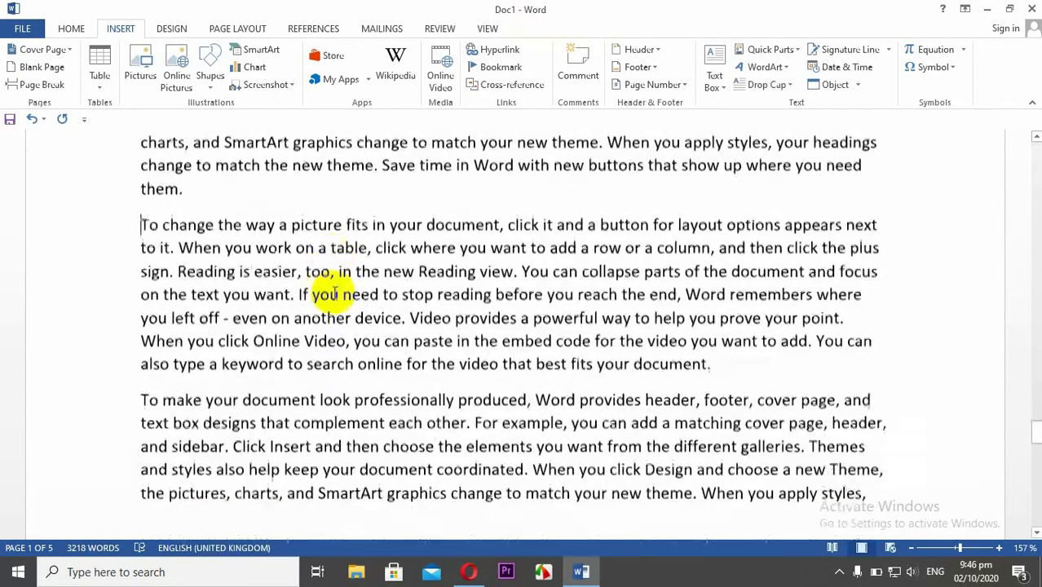
drag(138, 222, 499, 223)
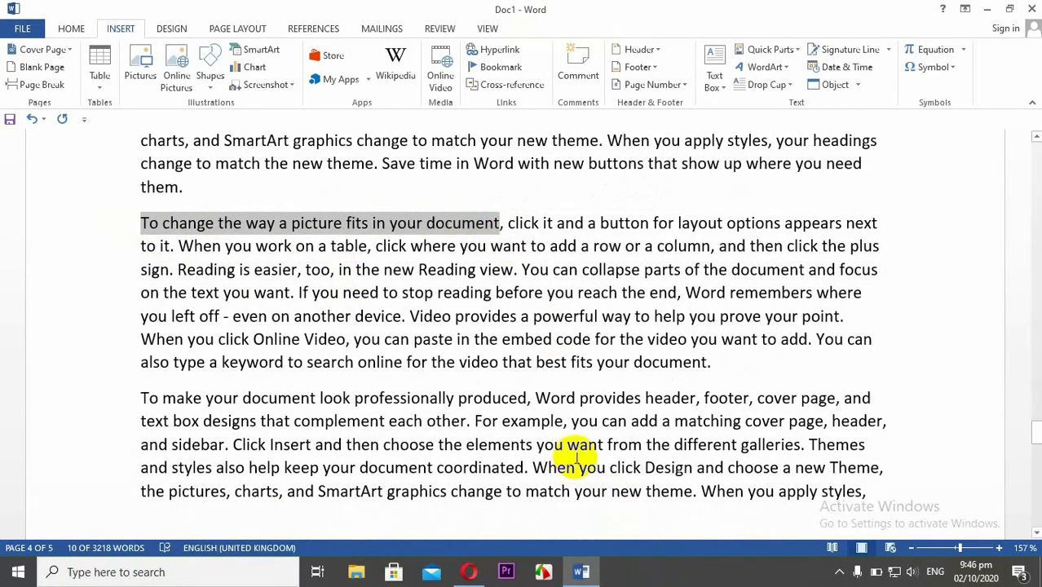
Step: Return from the bookmarked passage on page 4 to page 1 of the document
scroll(670, 457, up, 10)
scroll(670, 459, up, 15)
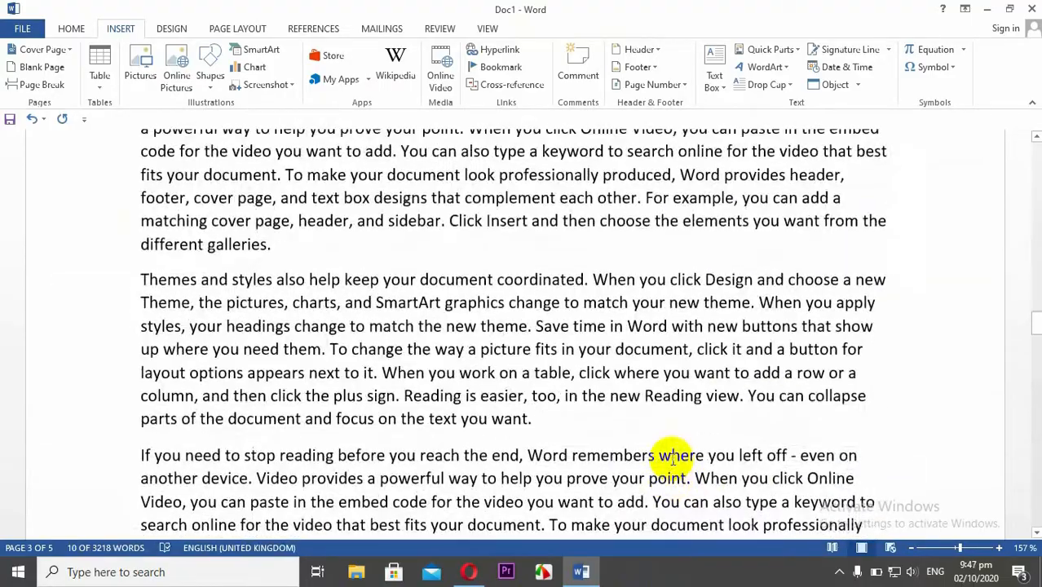
key(ctrl+z)
key(ctrl+z)
key(ctrl+z)
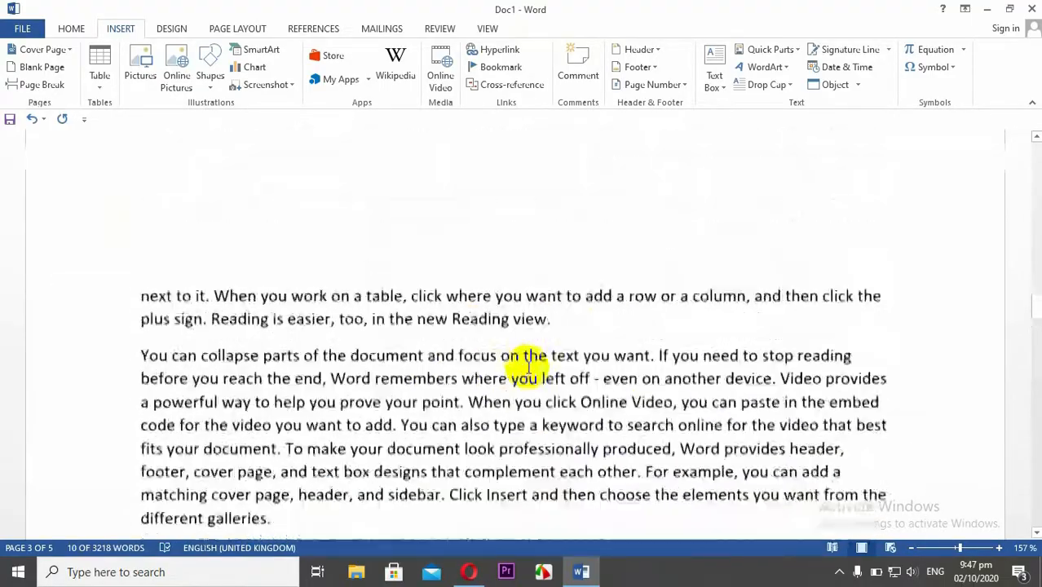
key(ctrl+z)
key(ctrl+z)
key(ctrl+z)
key(ctrl+z)
key(ctrl+z)
key(ctrl+z)
key(ctrl+z)
key(ctrl+z)
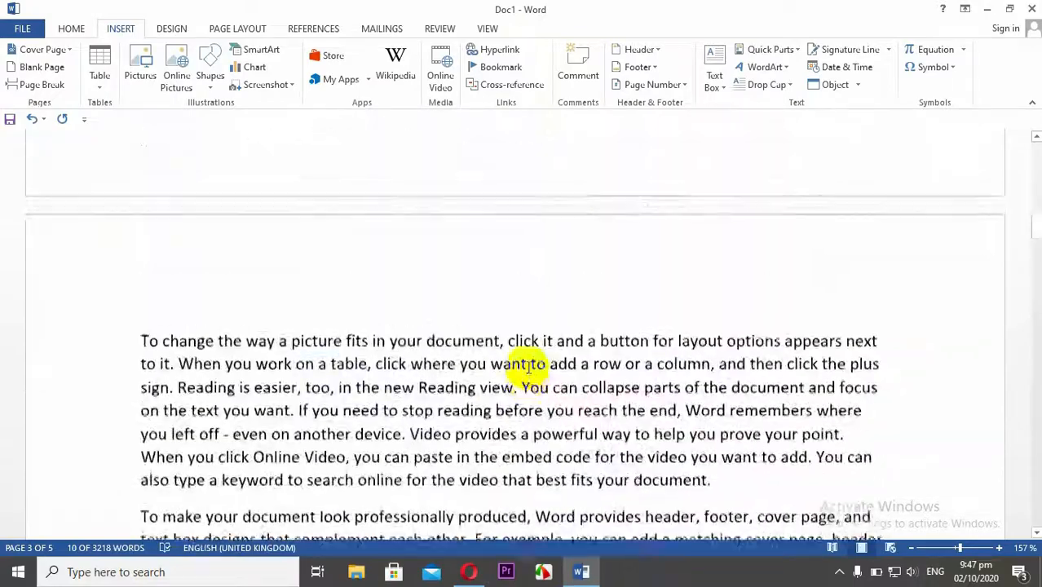
key(ctrl+z)
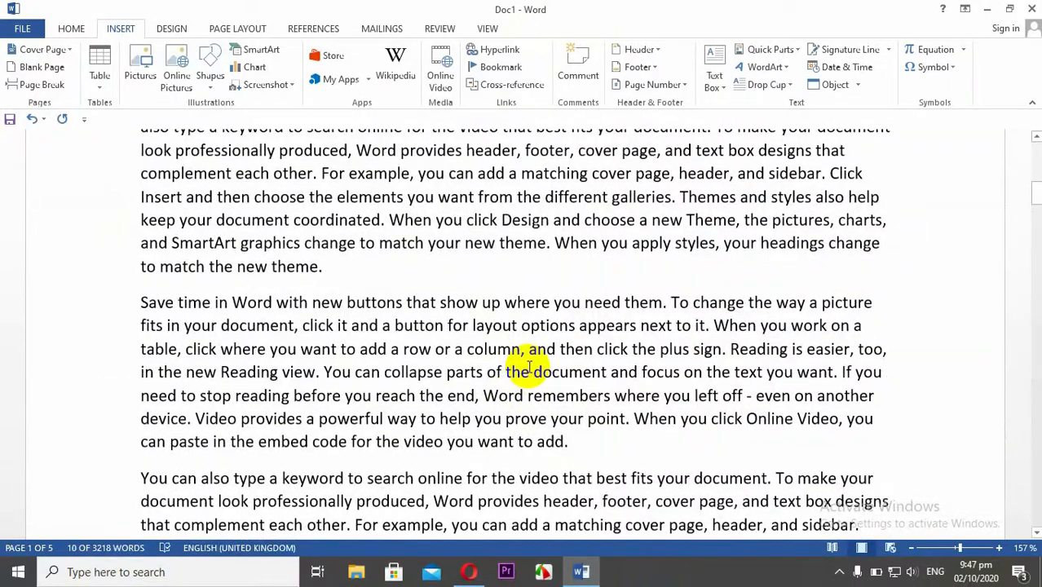